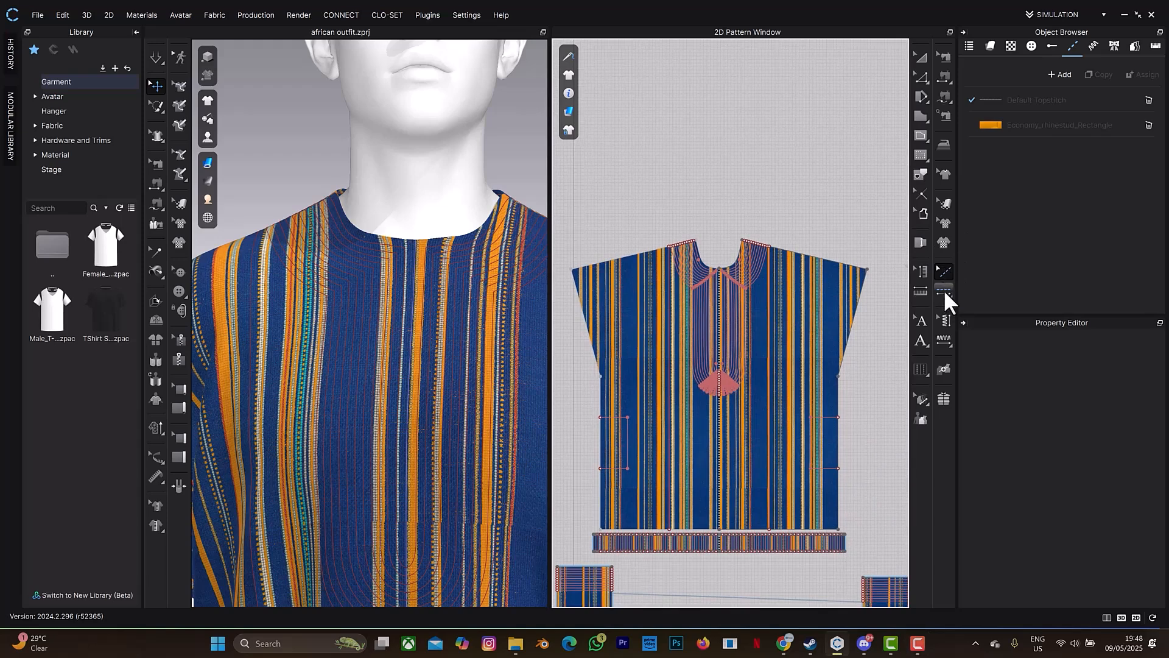
Apply a free topstitch along the innermost embroidery line, from the shoulder seam beside the neckline down to the placket's bottom centre.
click(943, 293)
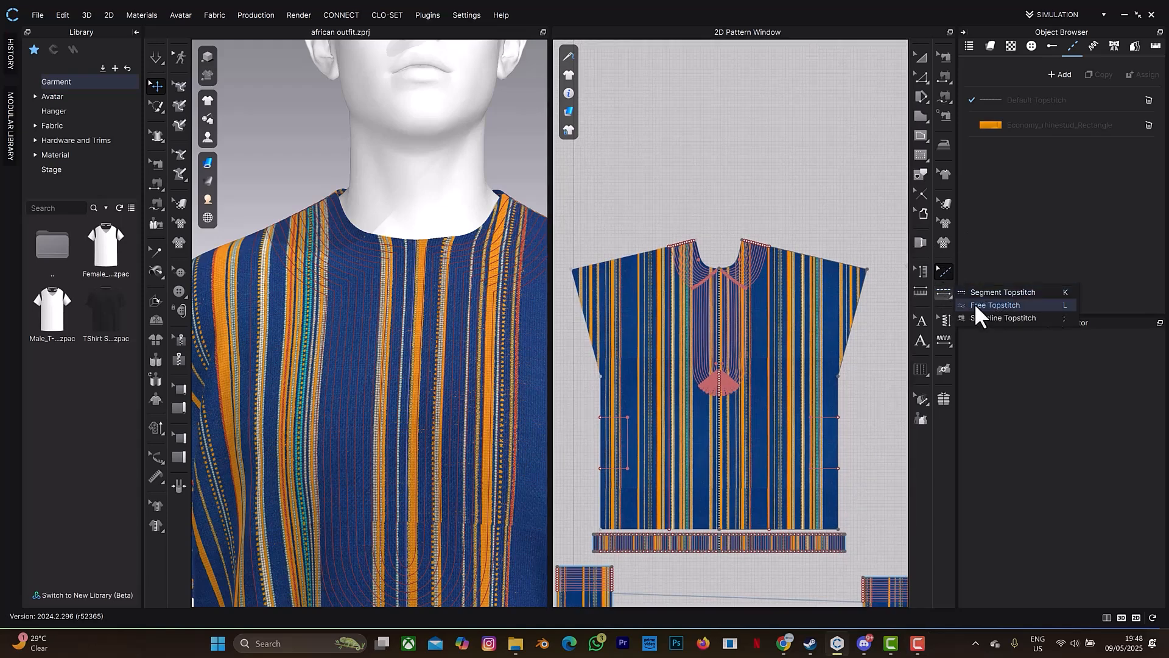
click(991, 305)
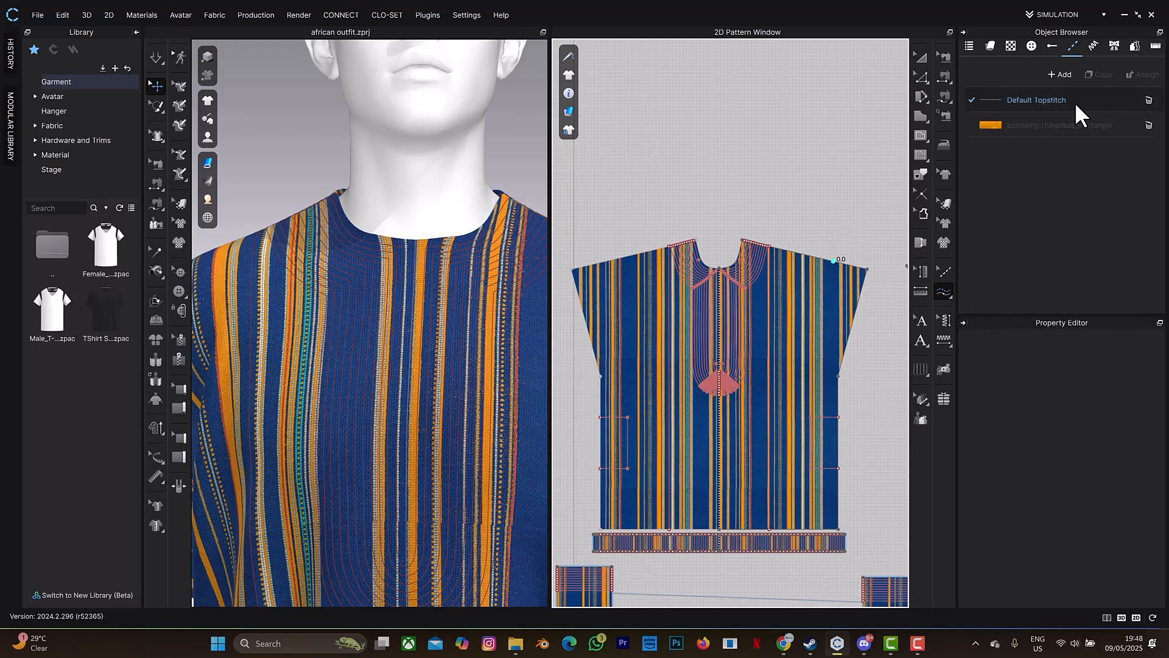
click(1042, 124)
scroll(727, 302, up, 5)
scroll(726, 302, up, 3)
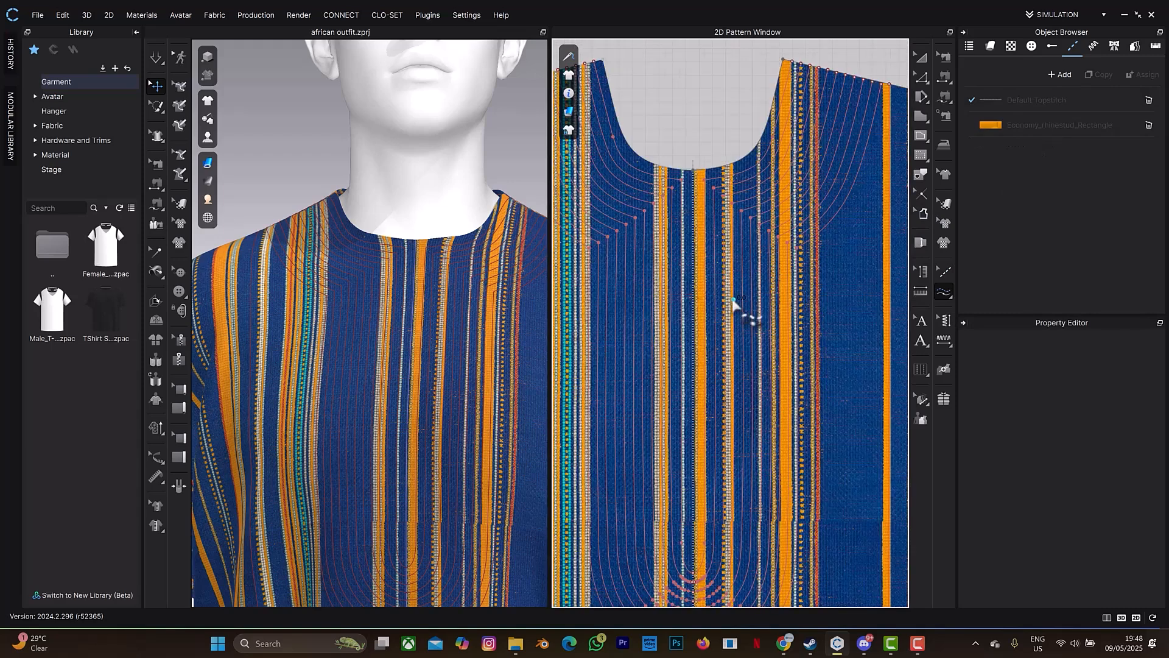
click(948, 292)
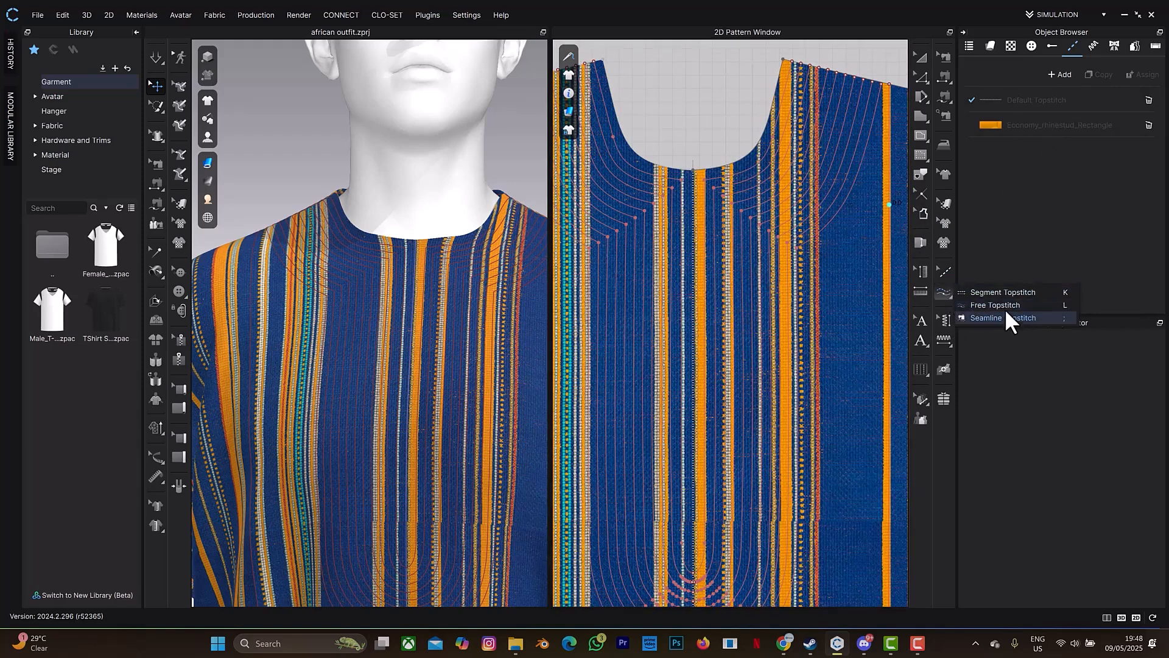
click(1007, 304)
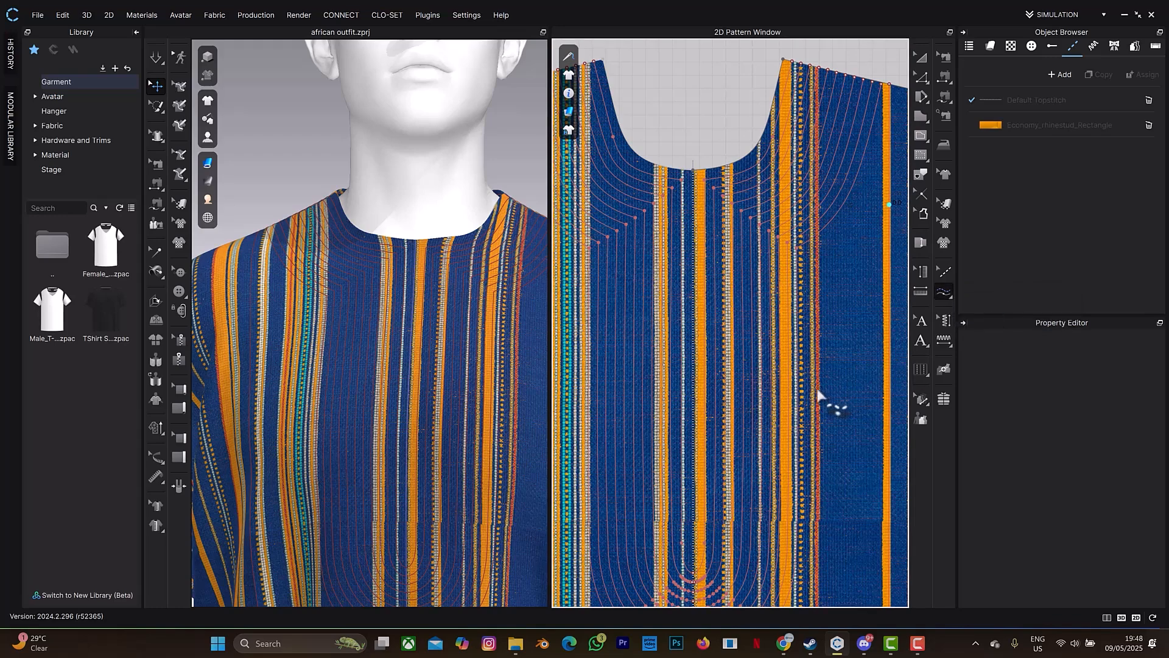
scroll(822, 397, up, 3)
scroll(758, 483, down, 2)
scroll(755, 362, down, 1)
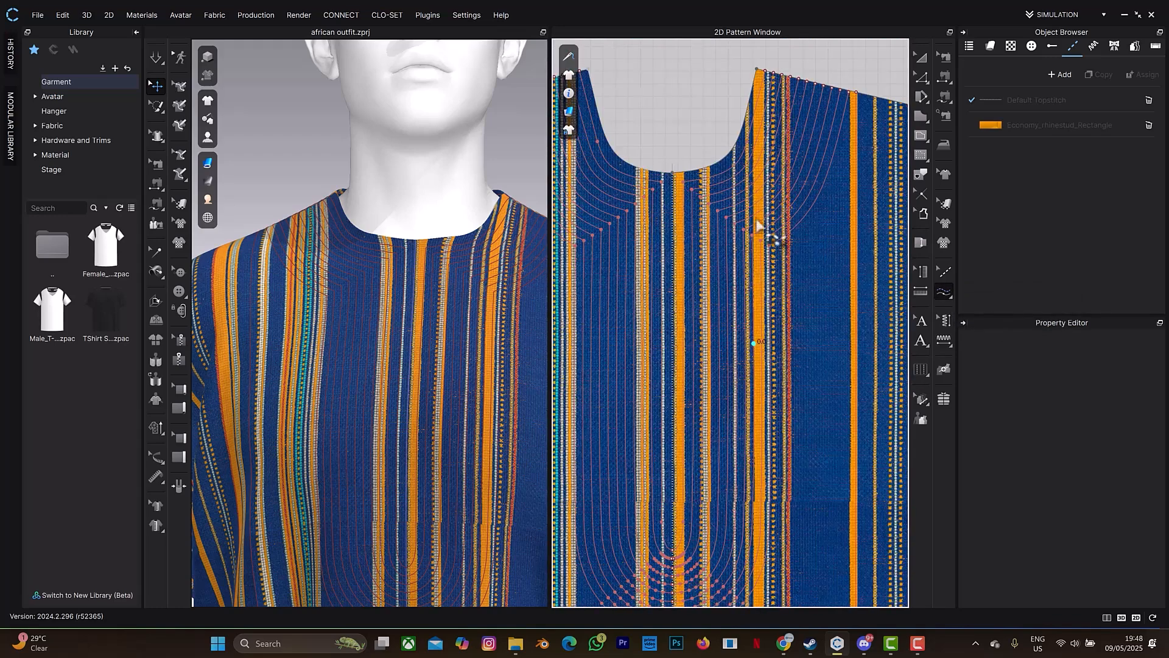
click(767, 73)
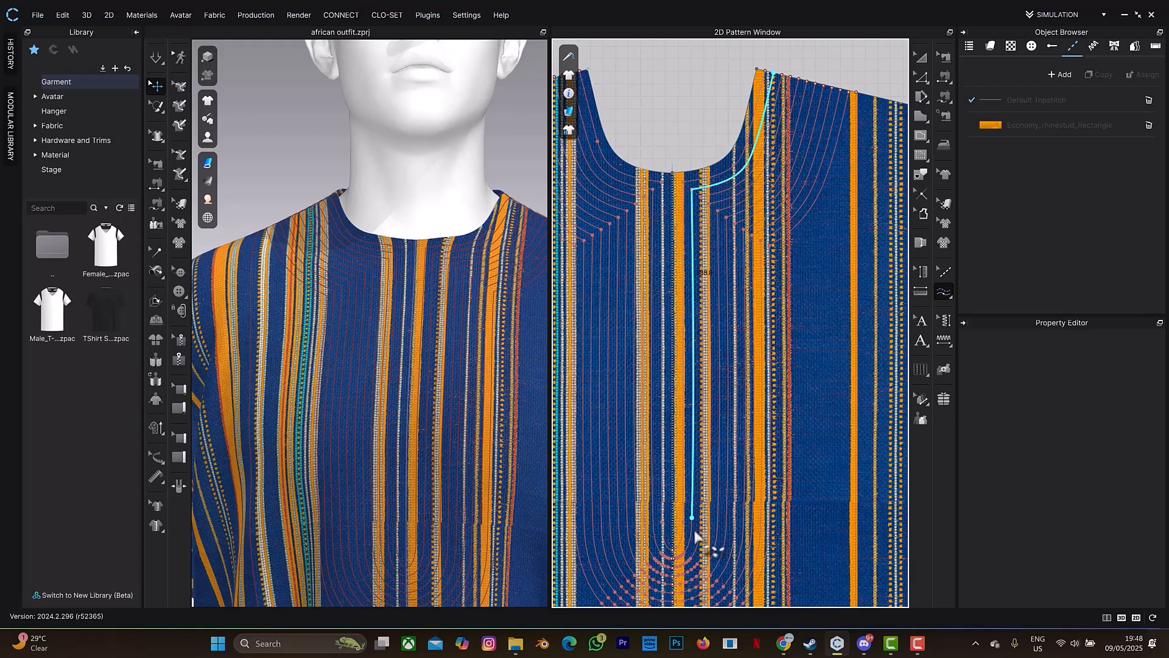
click(677, 559)
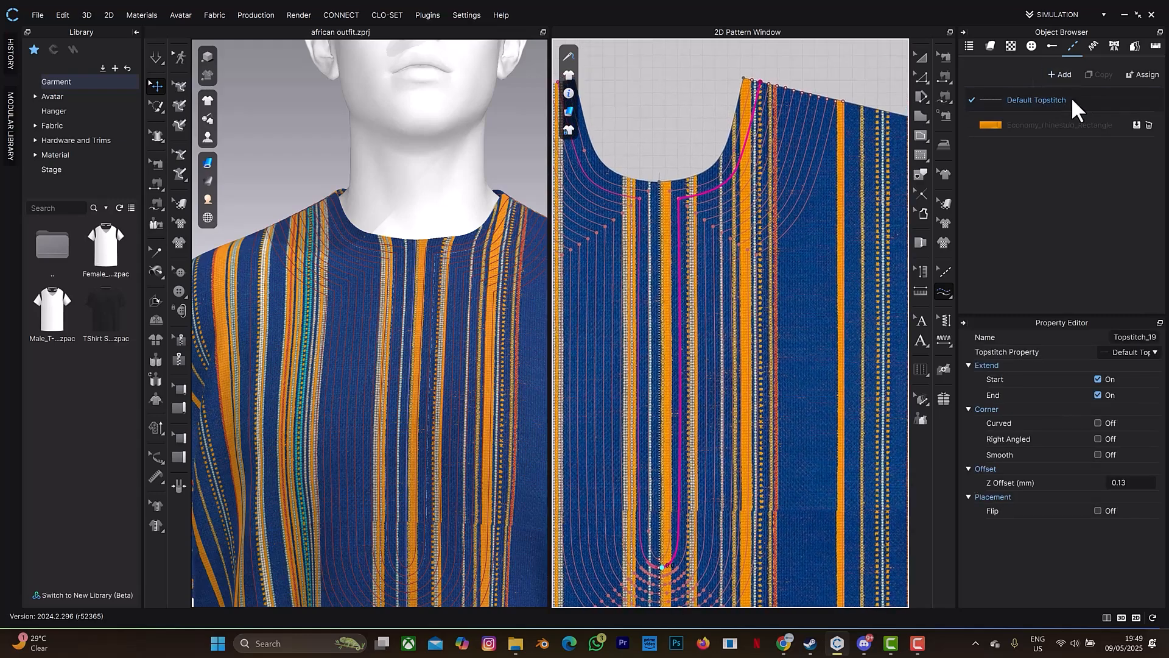
Delete the Economy_rhinestud_Rectangle topstitch style and select Default Topstitch.
click(1147, 125)
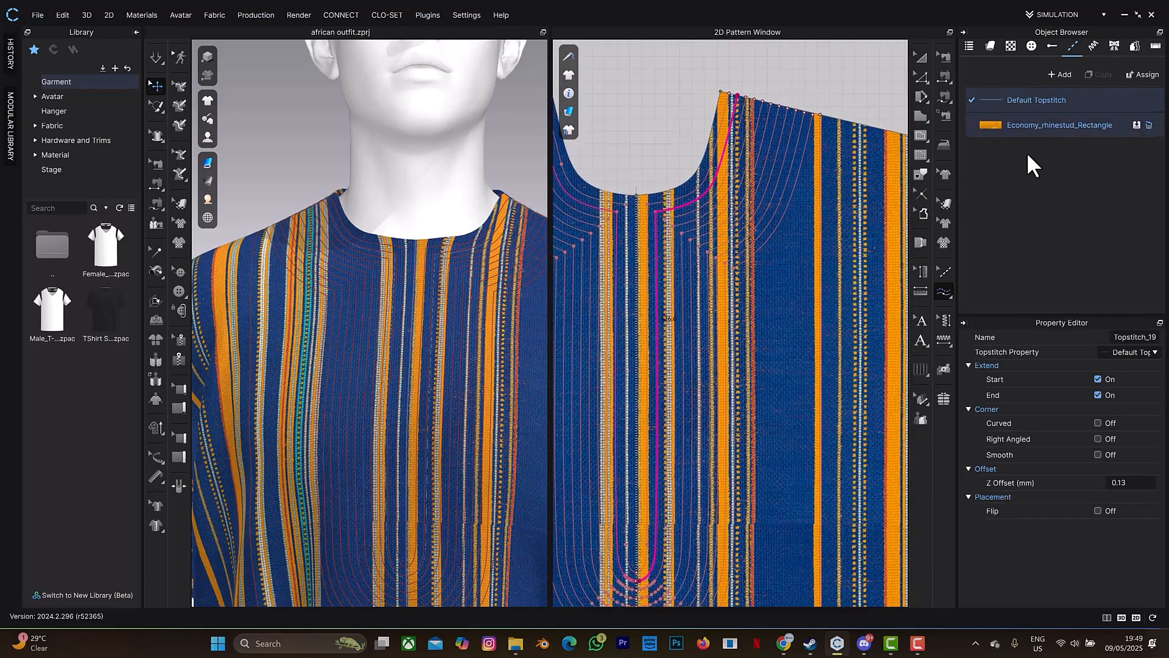
click(1022, 101)
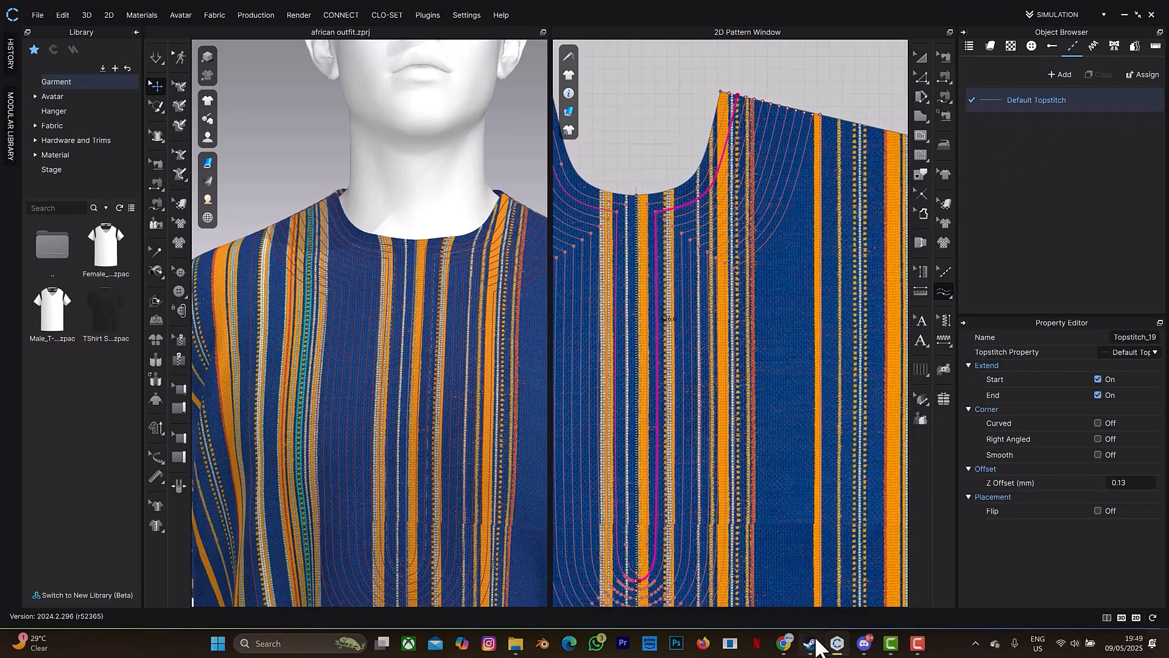
Switch to the CONNECT store in Chrome and search the Trim category for "economy".
mouse_move(813, 644)
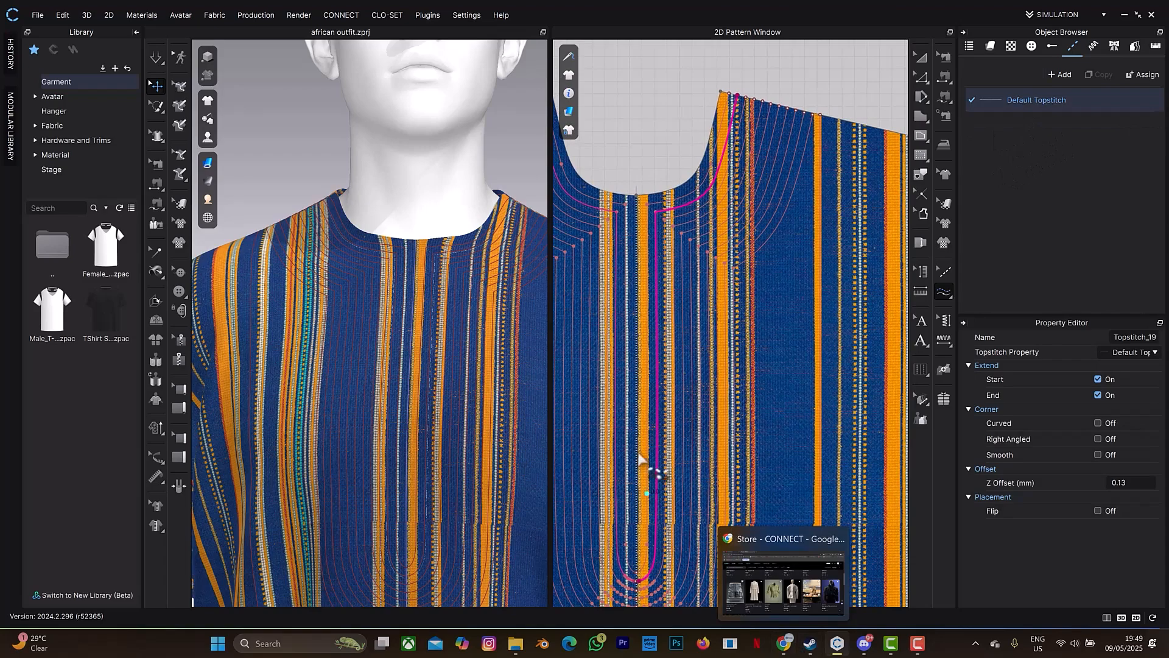
key(alt+Tab)
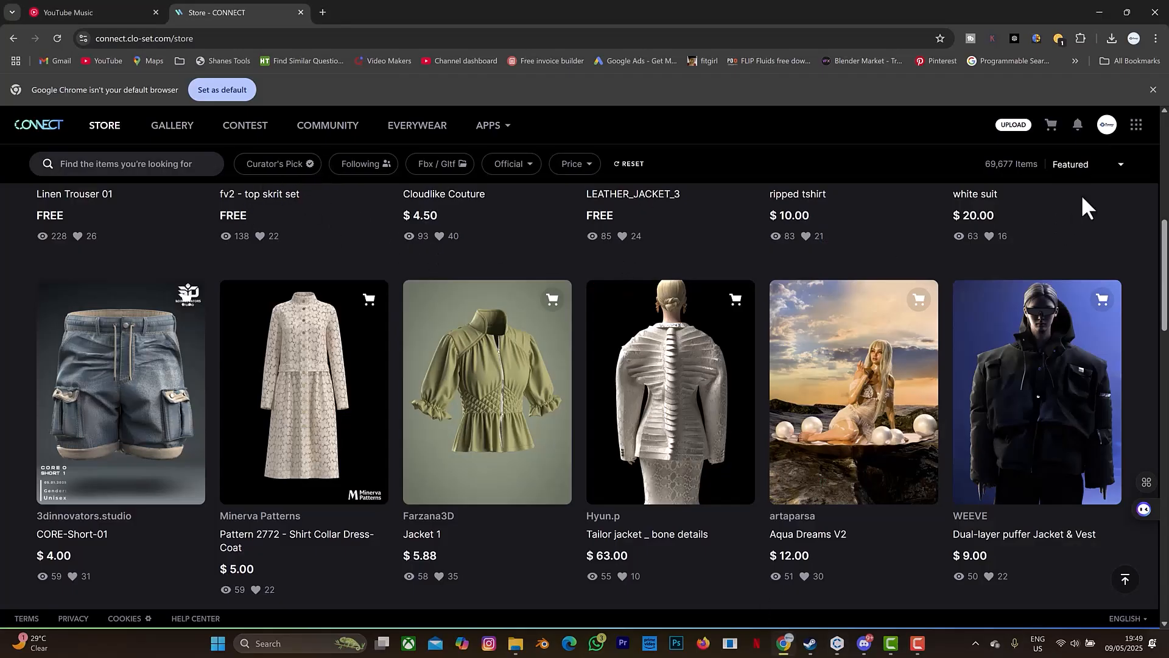
scroll(501, 262, up, 10)
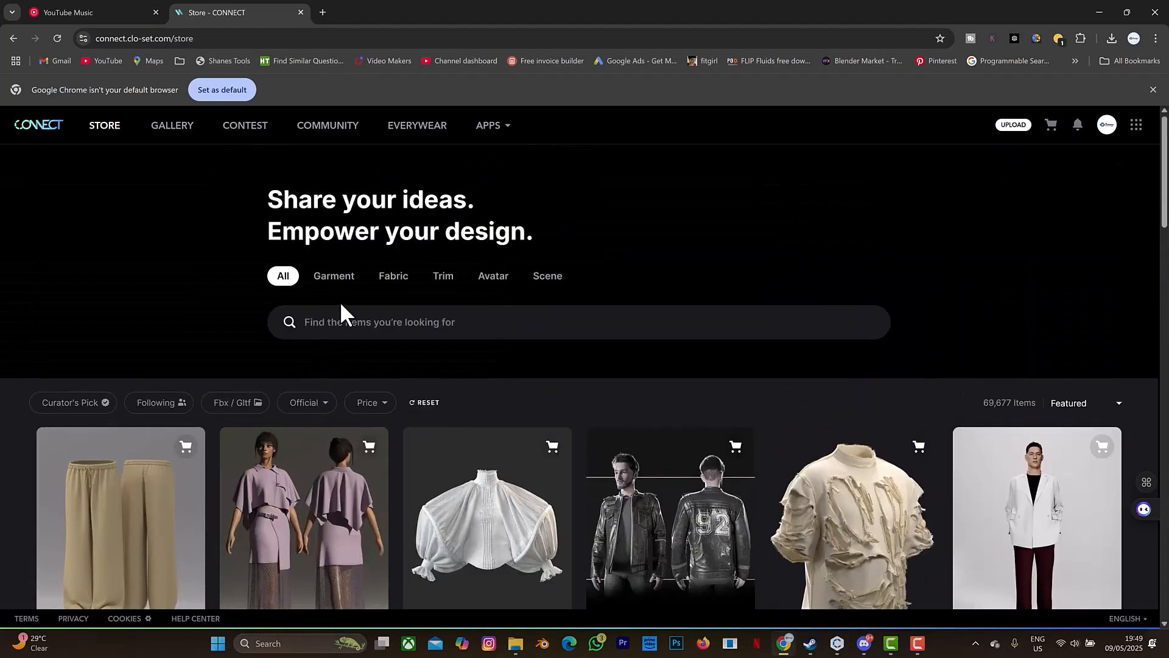
click(444, 278)
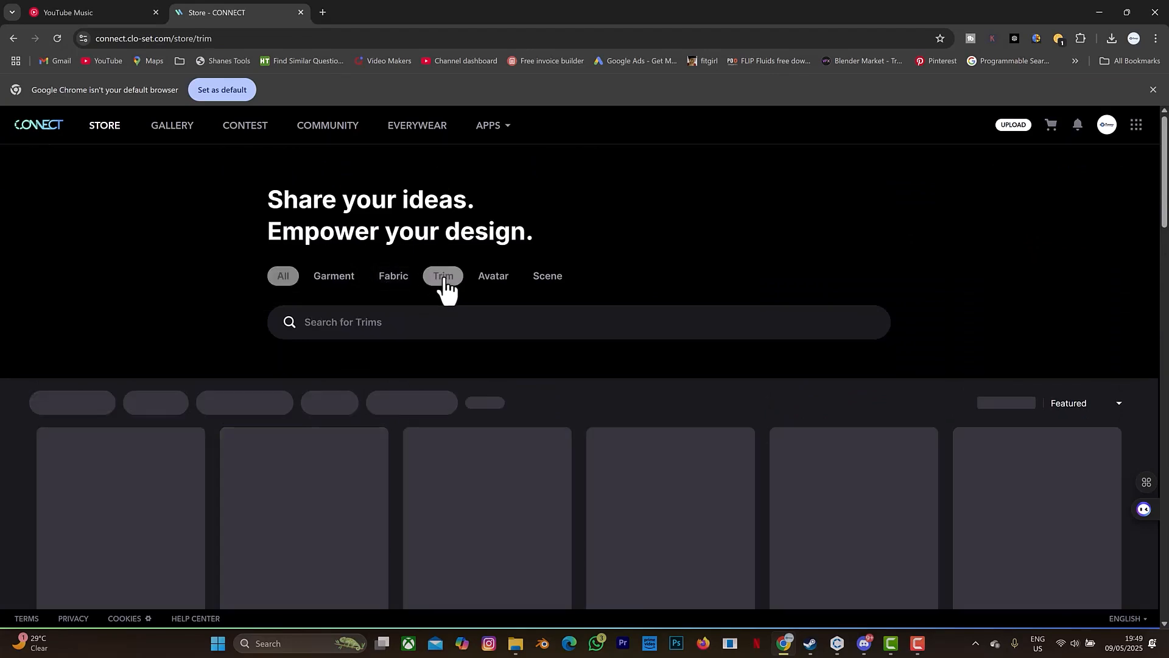
click(385, 328)
text(eco)
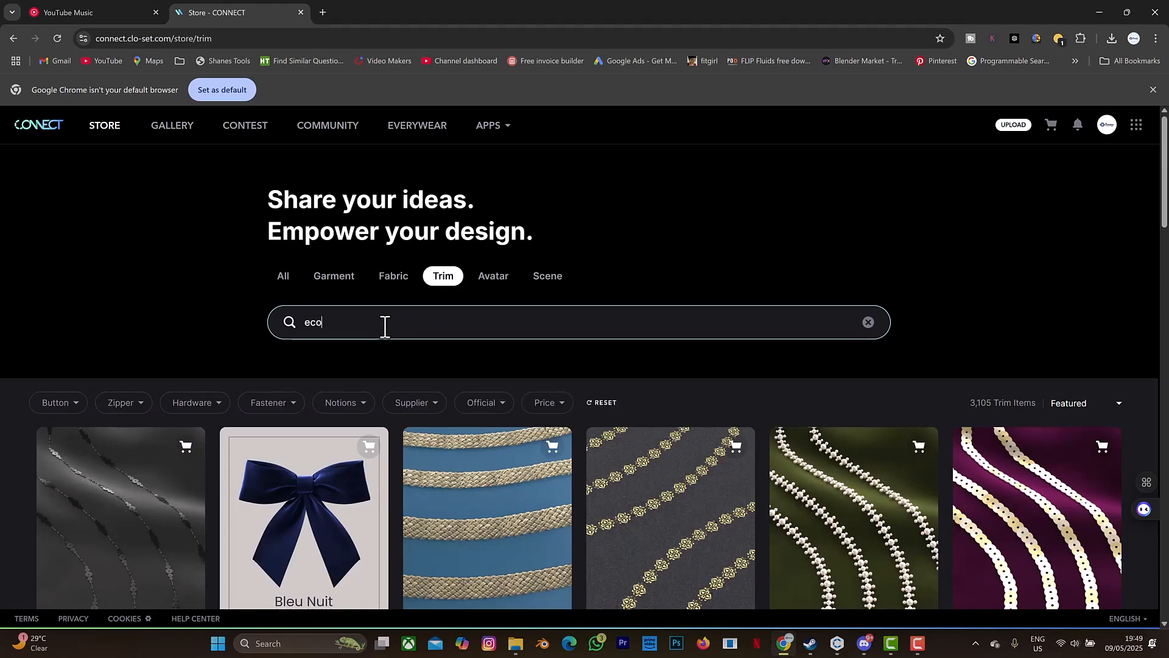
text(nomy)
key(Return)
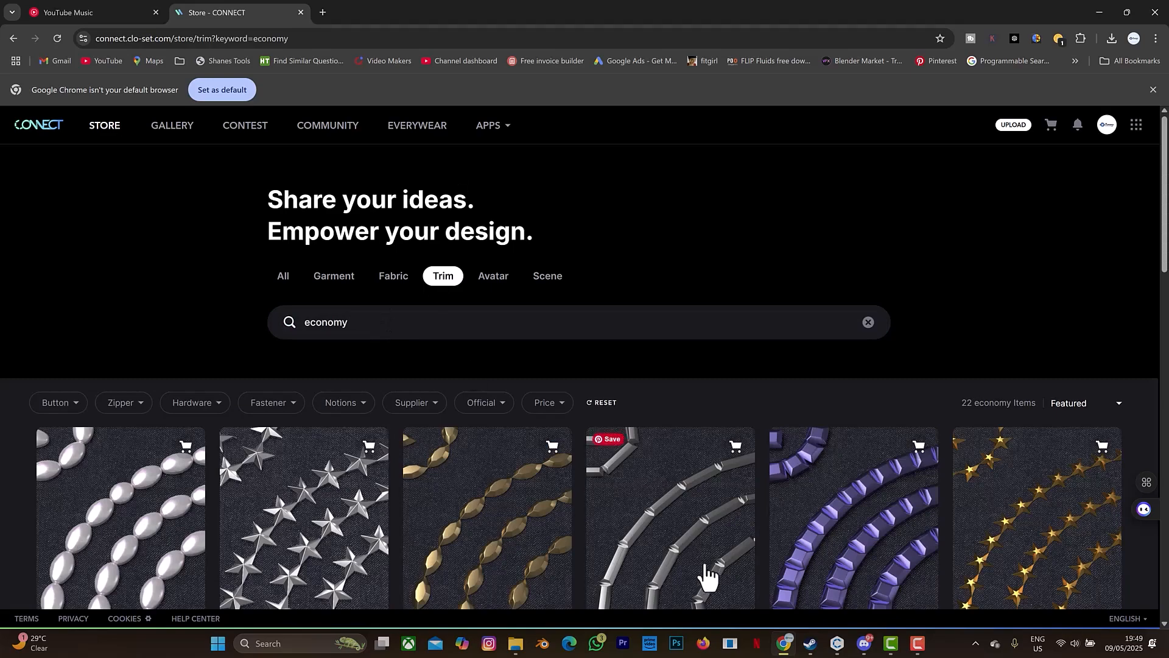
Browse the economy trims and add the free Economy rhinestud Rectangle to the cart.
scroll(671, 525, down, 1)
scroll(670, 529, down, 2)
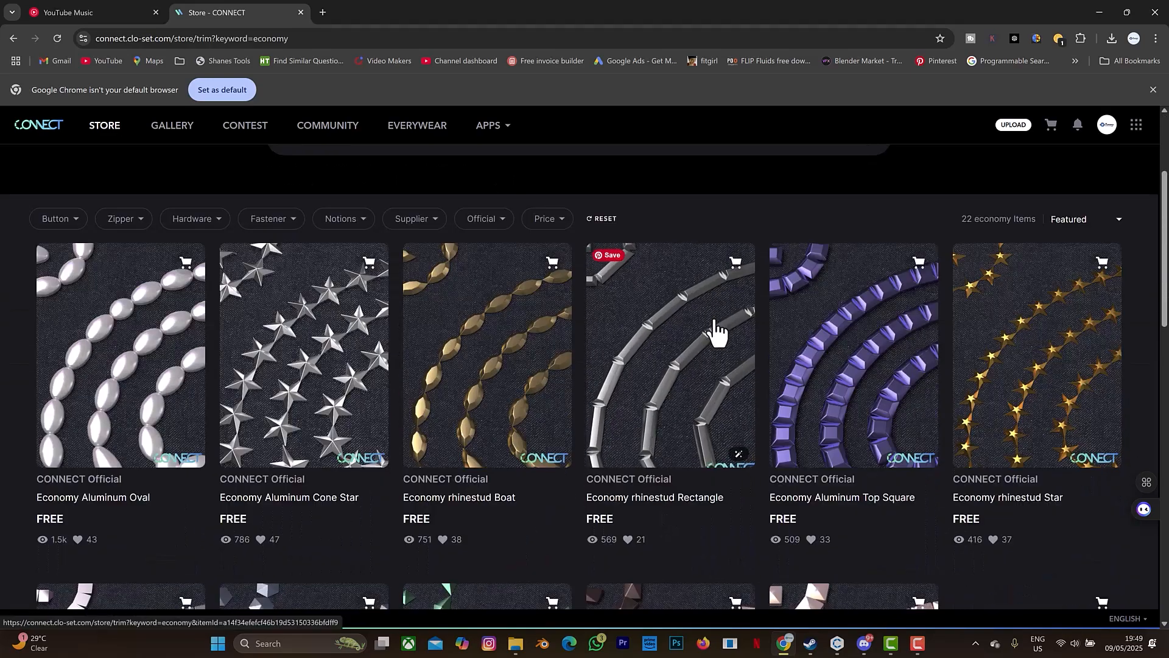
scroll(718, 332, down, 2)
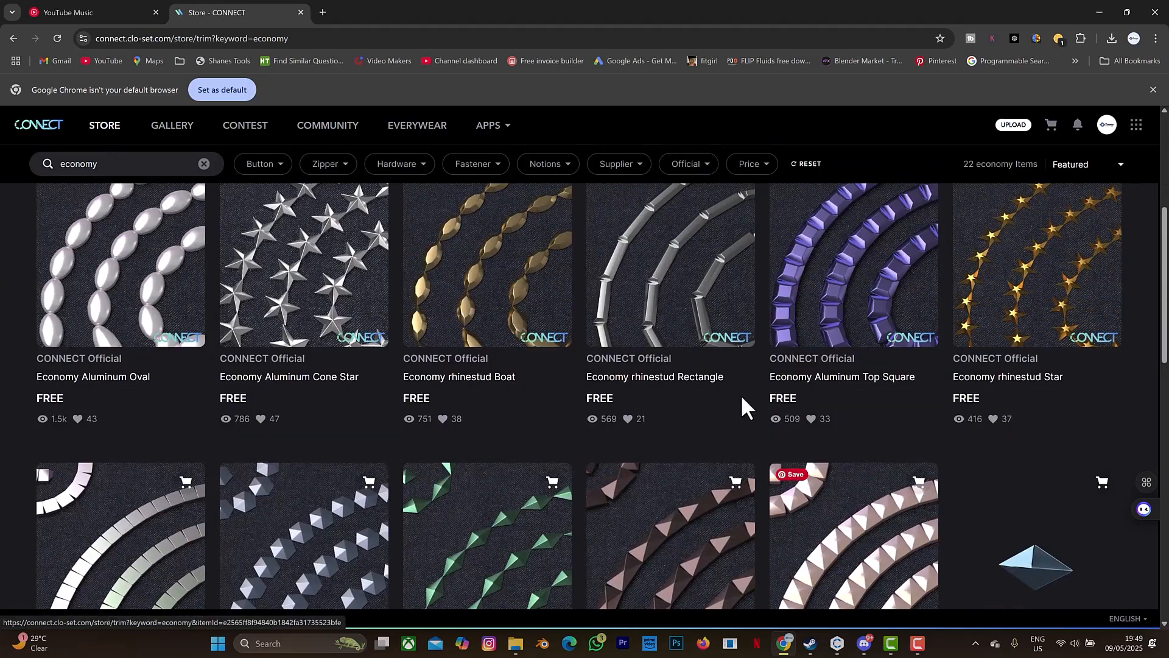
scroll(696, 392, down, 2)
scroll(744, 284, up, 5)
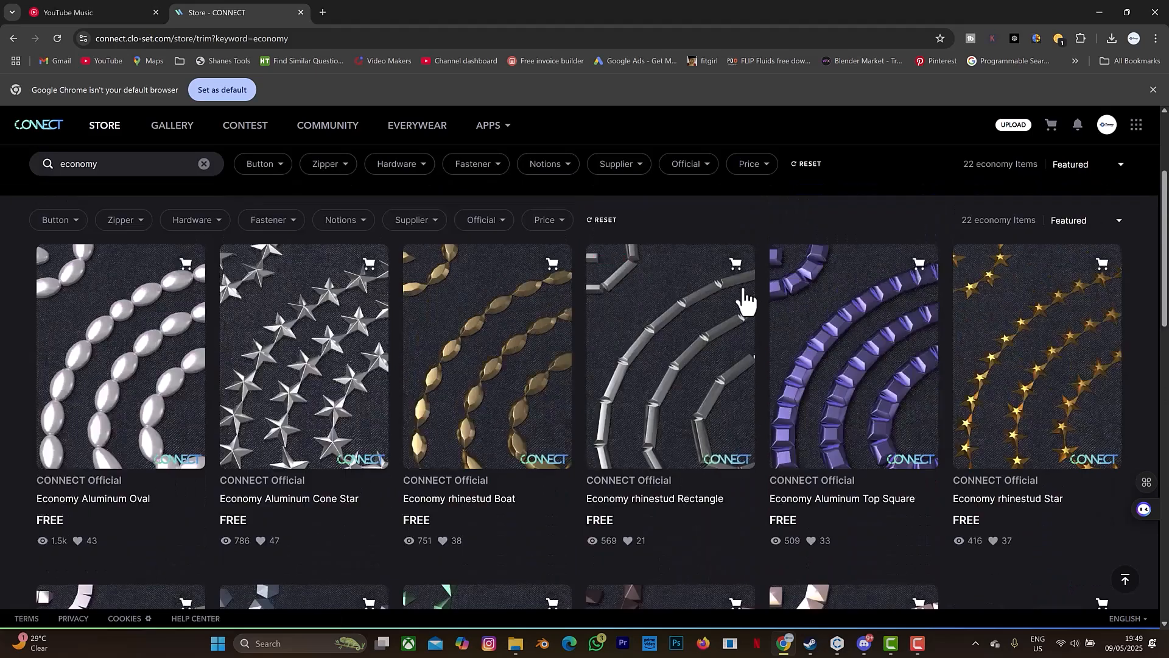
scroll(739, 318, down, 2)
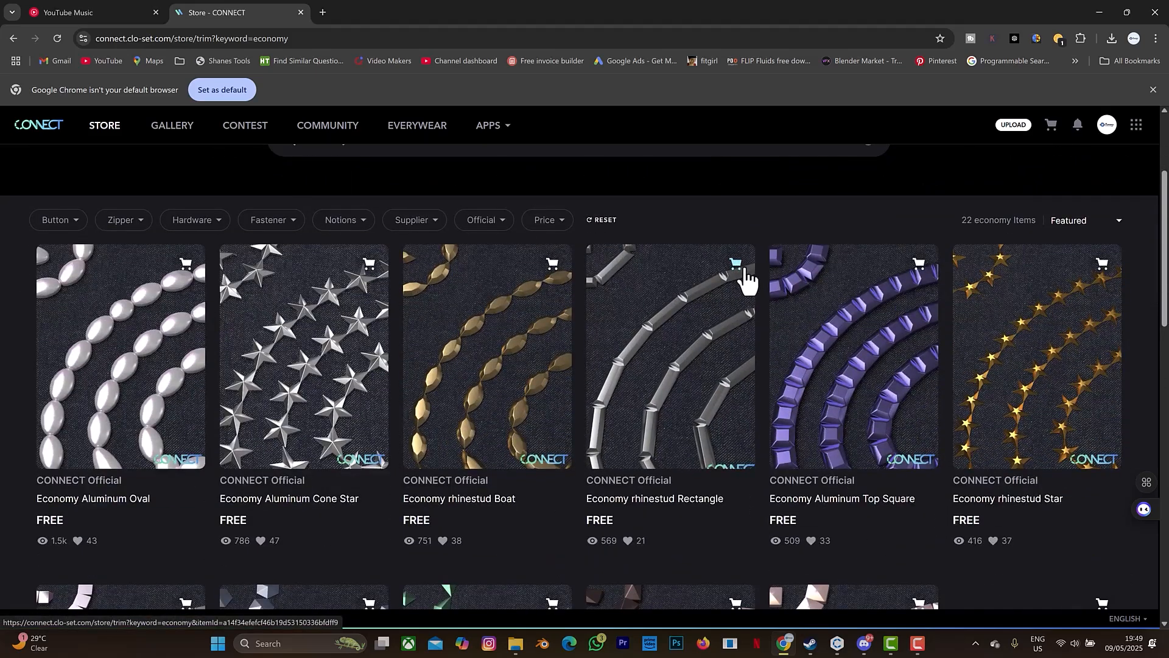
click(744, 272)
click(621, 471)
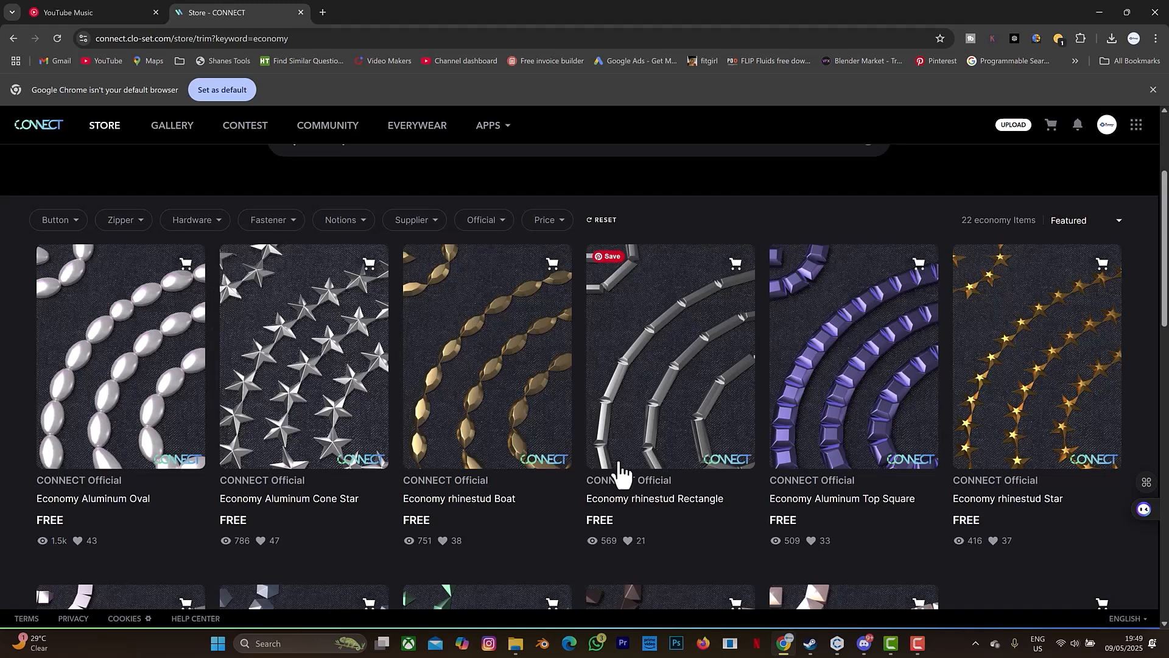
Open the purchased items from the cart, filter them to trims, and download Economy rhinestud Rectangle.
click(1057, 127)
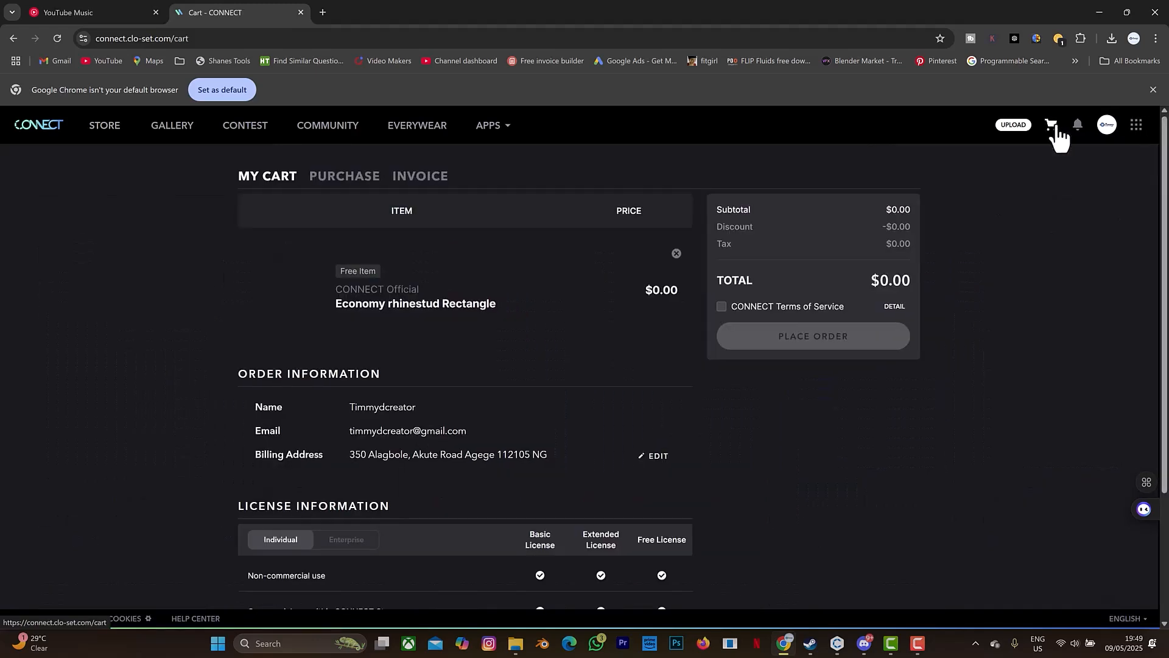
click(366, 186)
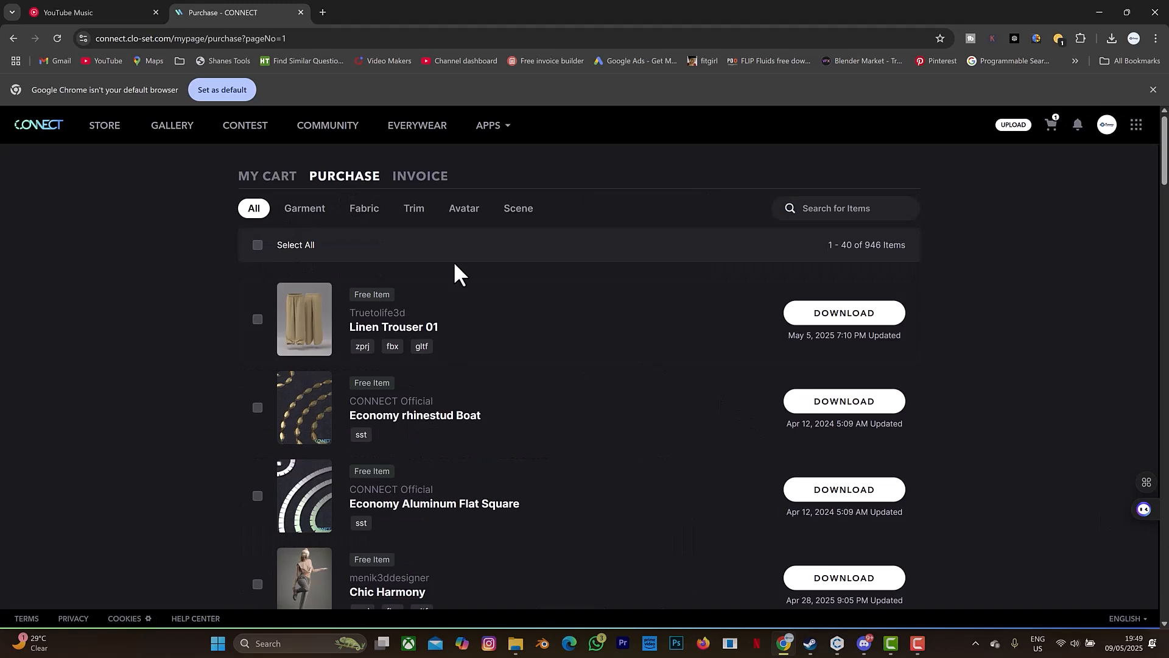
scroll(524, 316, down, 2)
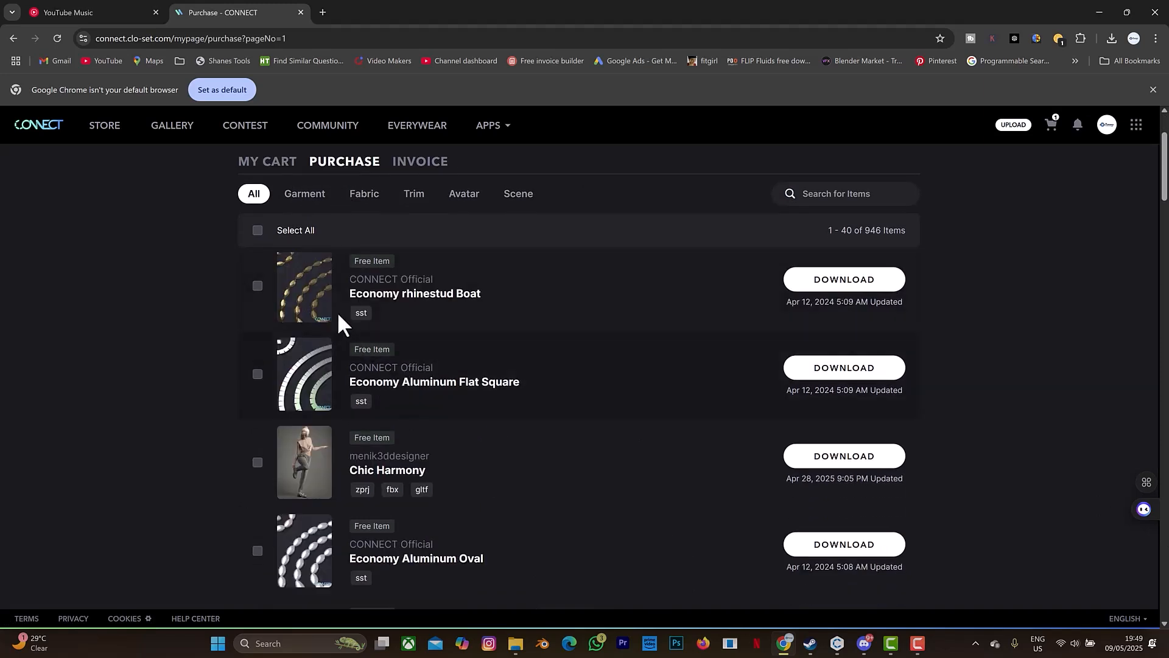
scroll(426, 244, up, 2)
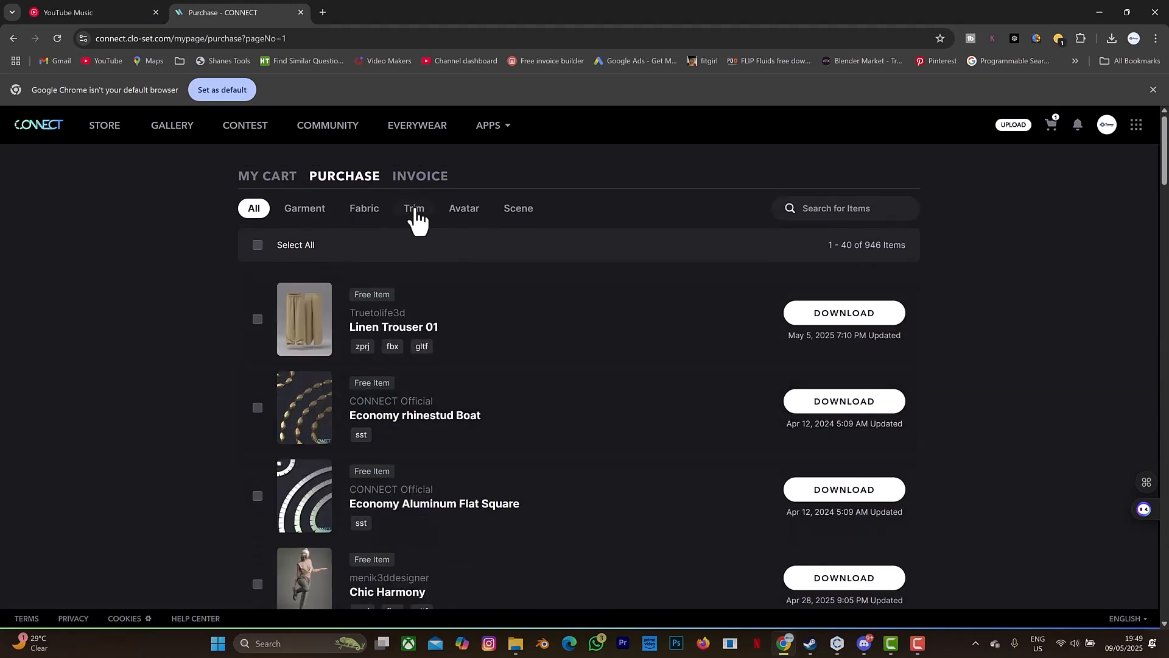
click(414, 210)
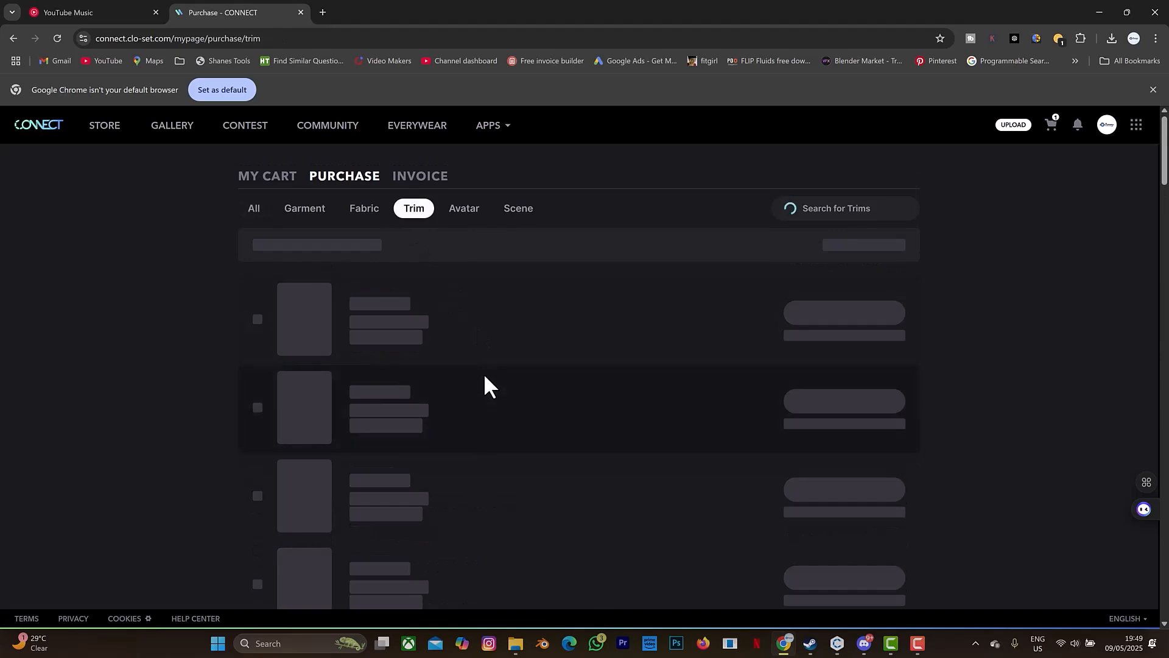
scroll(486, 377, down, 1)
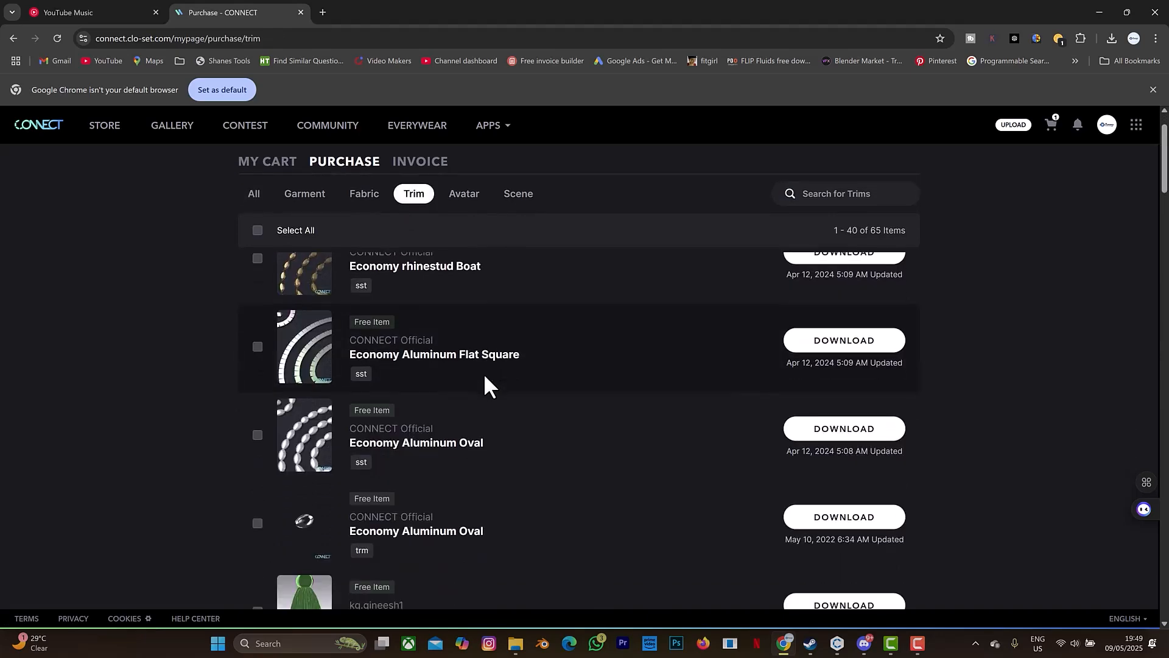
scroll(484, 378, down, 2)
scroll(463, 390, down, 3)
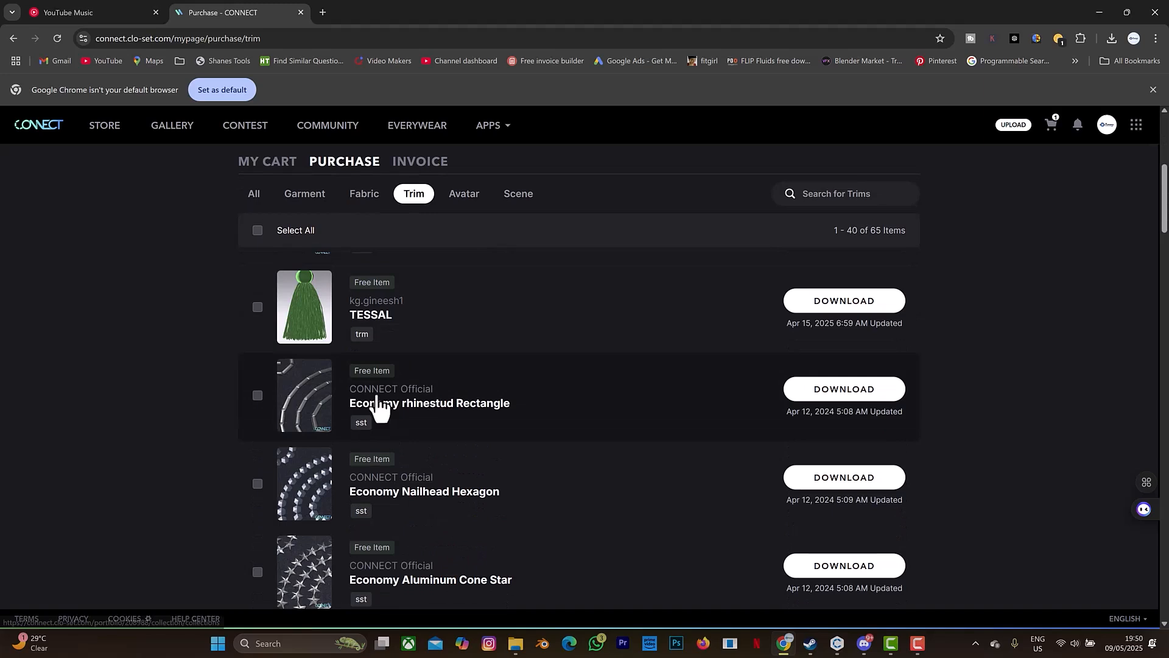
click(853, 393)
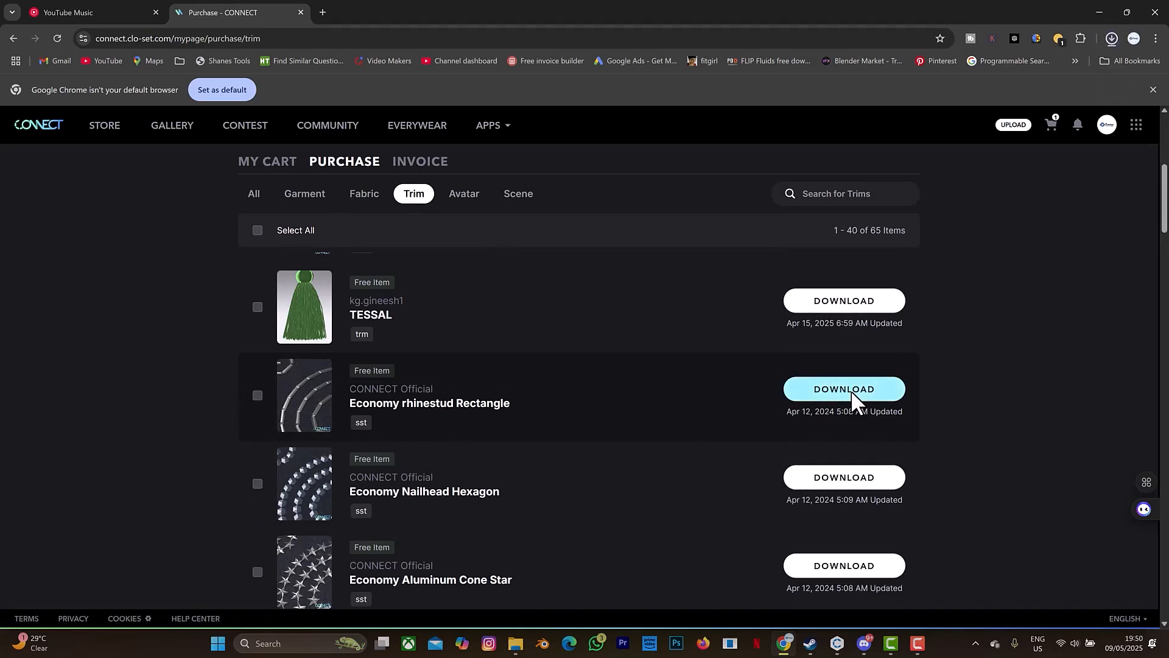
Open the downloaded archive and copy the Economy_rhinestud_Rectangle file into the Videos folder.
click(1109, 37)
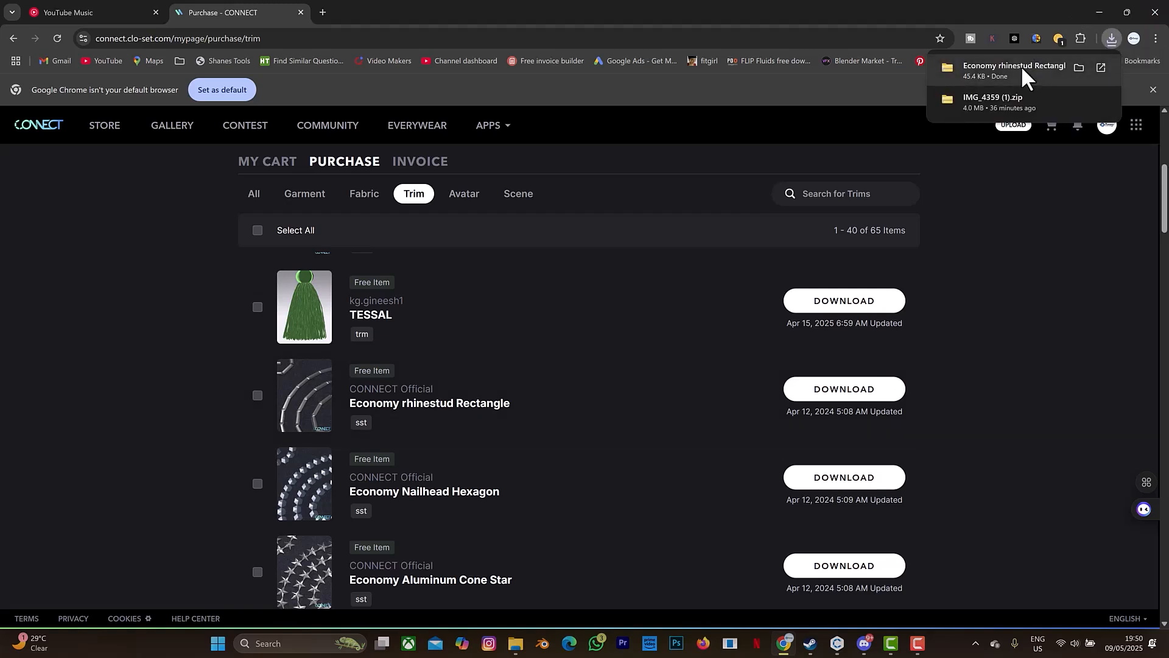
click(985, 71)
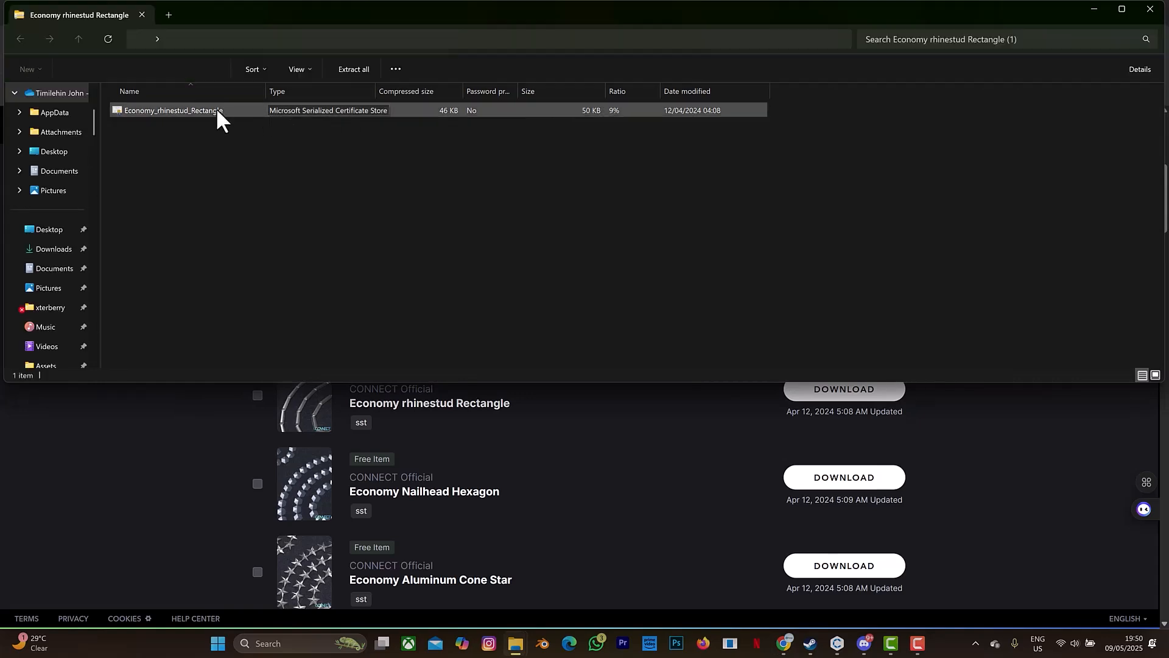
click(174, 110)
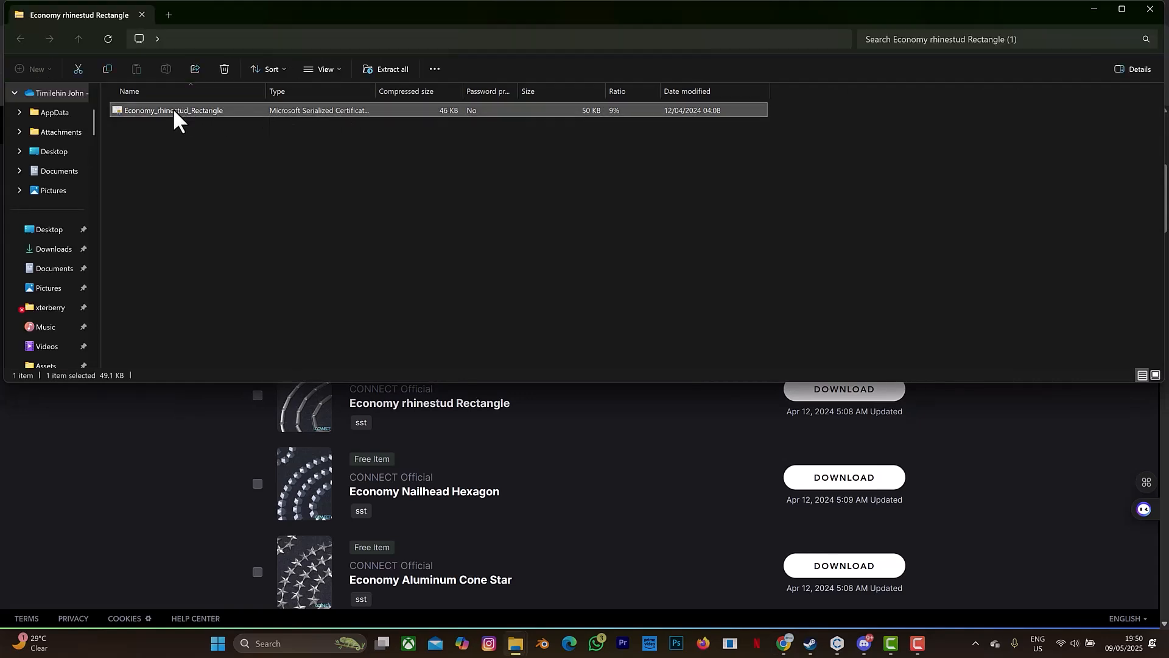
scroll(53, 297, down, 1)
click(56, 320)
click(58, 312)
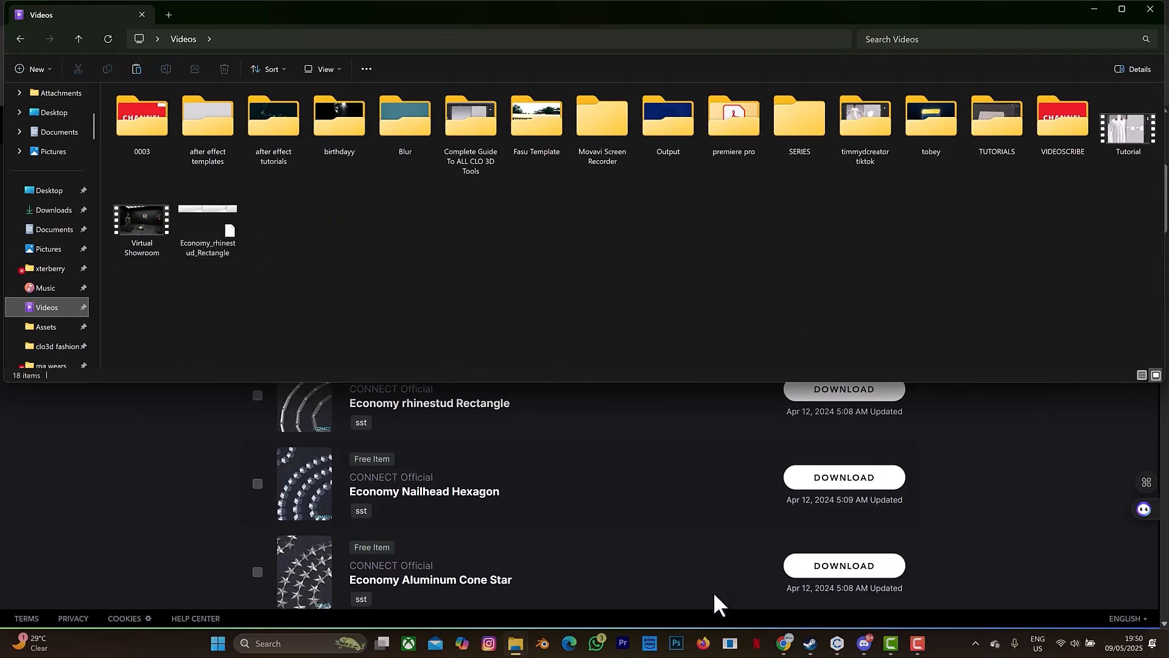
Switch back to CLO and bring the File Explorer window with the Videos folder in front of it.
click(837, 643)
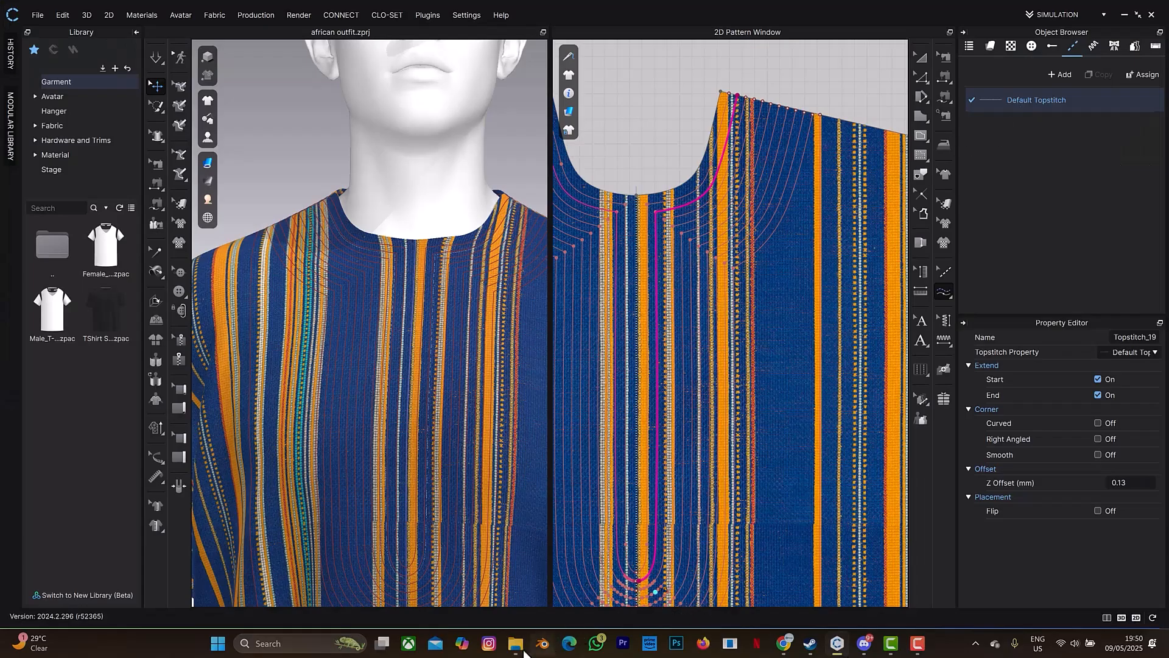
mouse_move(516, 647)
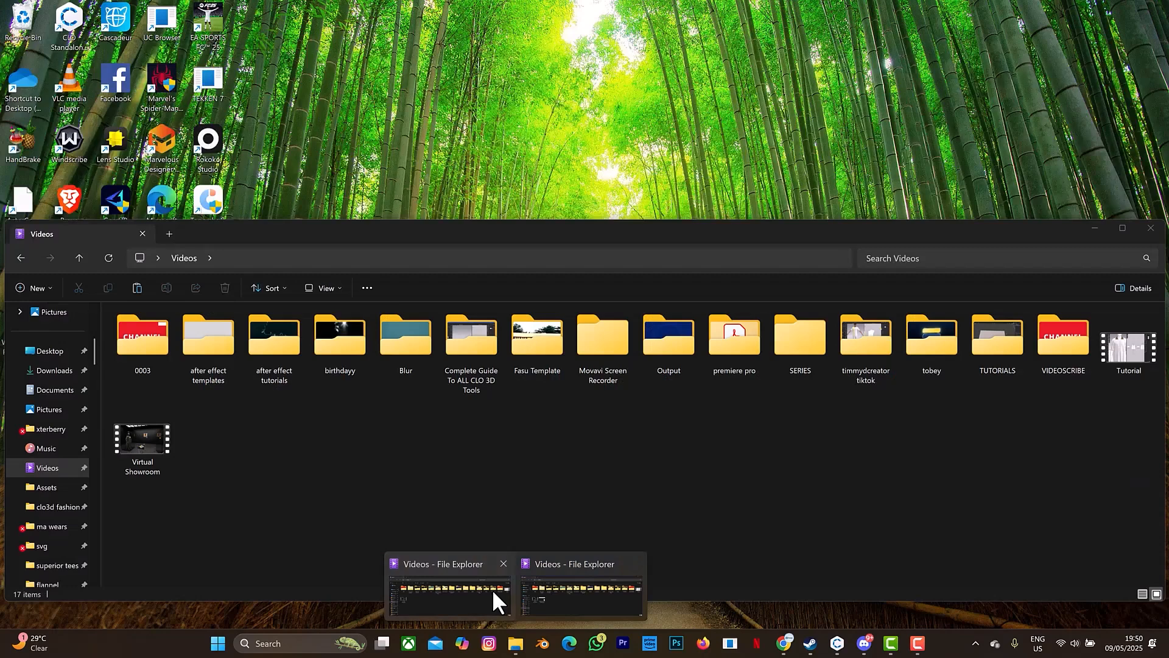
click(492, 589)
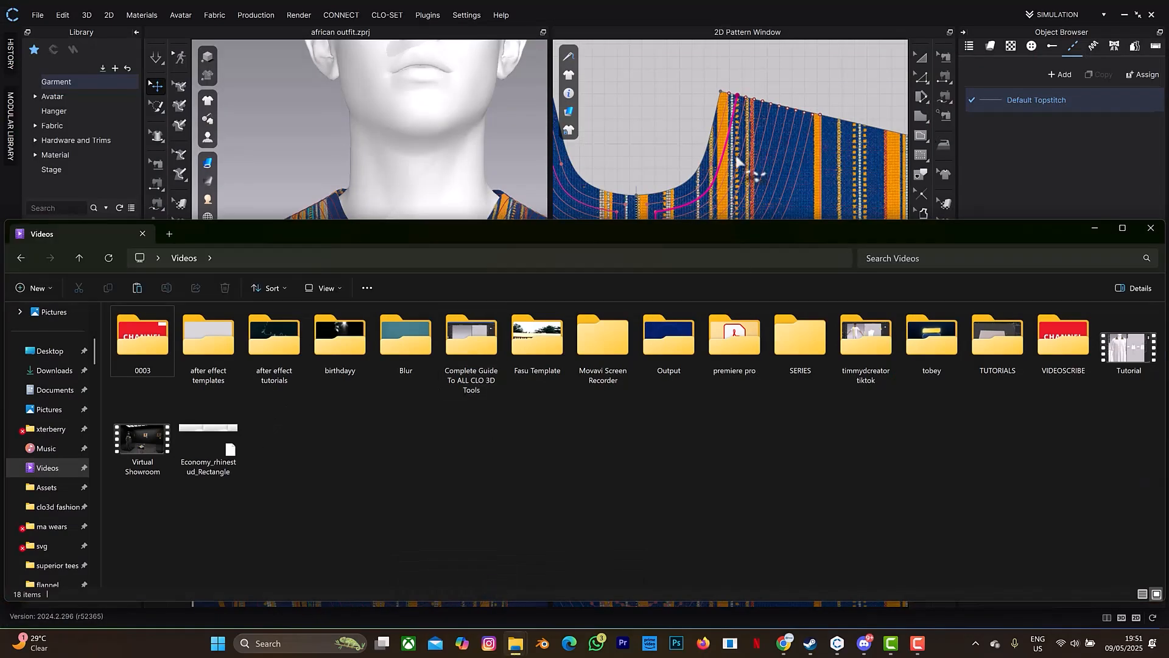
Bring the Economy_rhinestud_Rectangle file from the Videos folder into the 2D pattern of the outfit and minimize File Explorer.
click(215, 447)
drag(214, 448, 562, 197)
drag(659, 189, 683, 201)
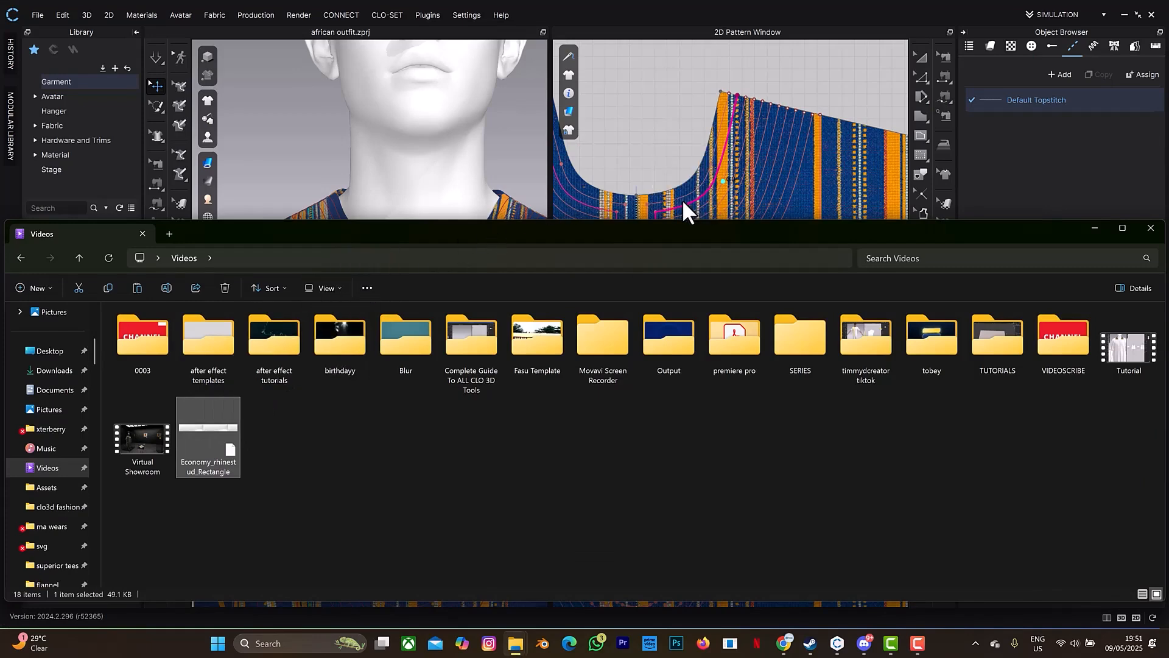
click(1095, 228)
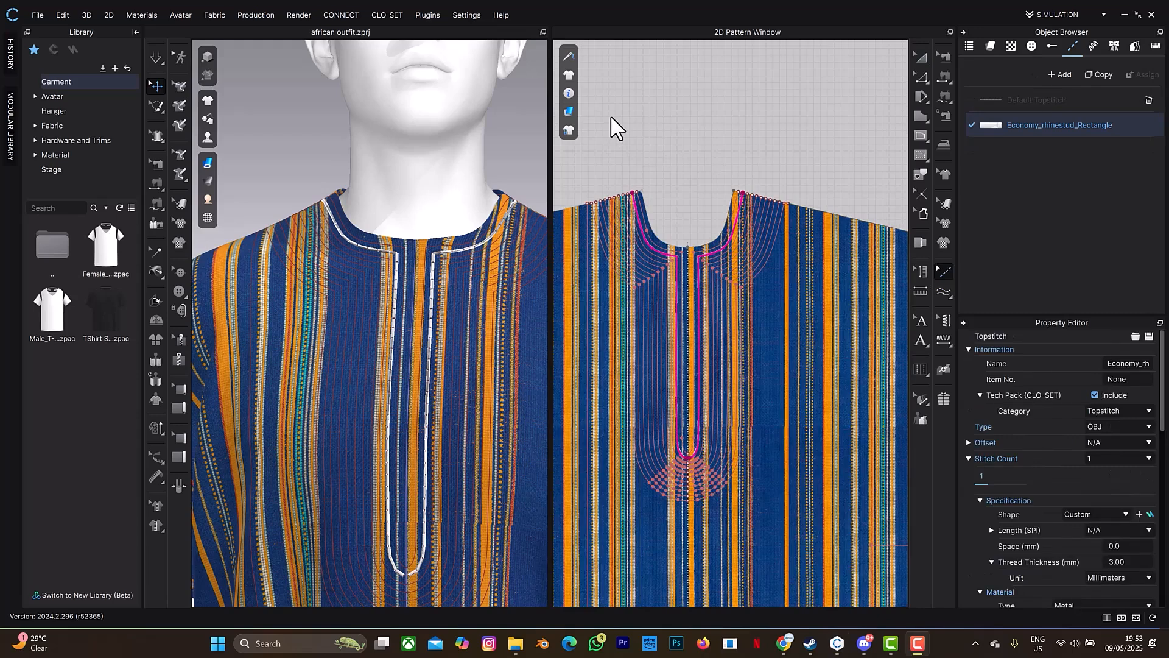
Apply the Economy_rhinestud_Rectangle topstitch with Free Topstitch along the next two neckline embroidery lines, from the shoulder to the centre-front curve.
click(946, 287)
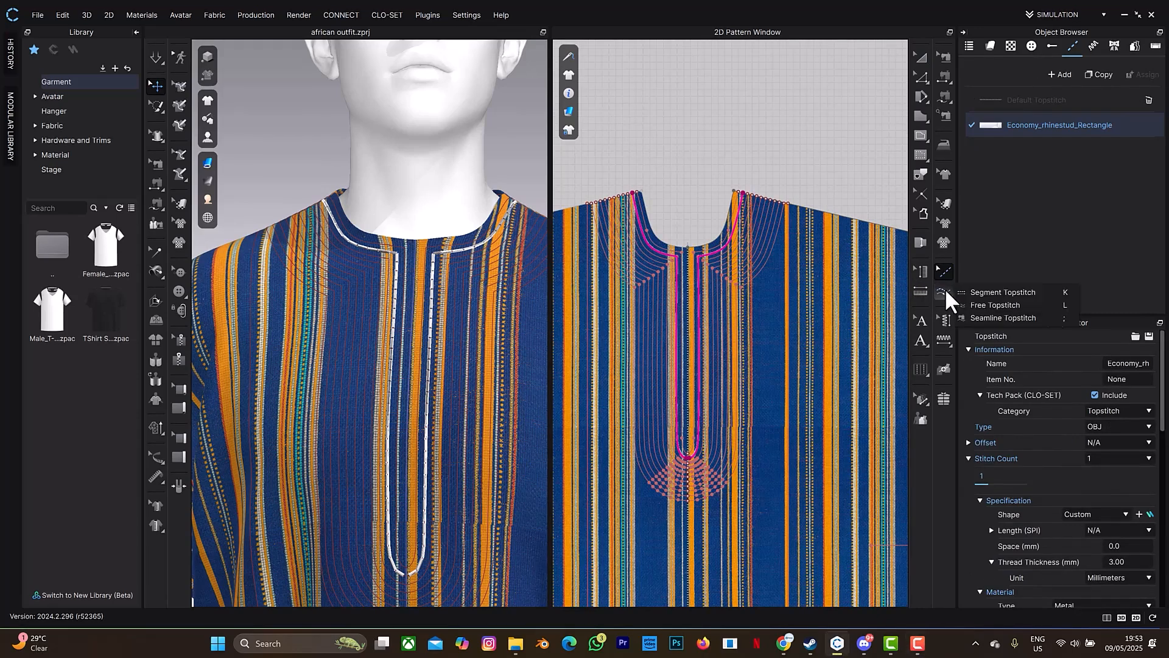
click(987, 304)
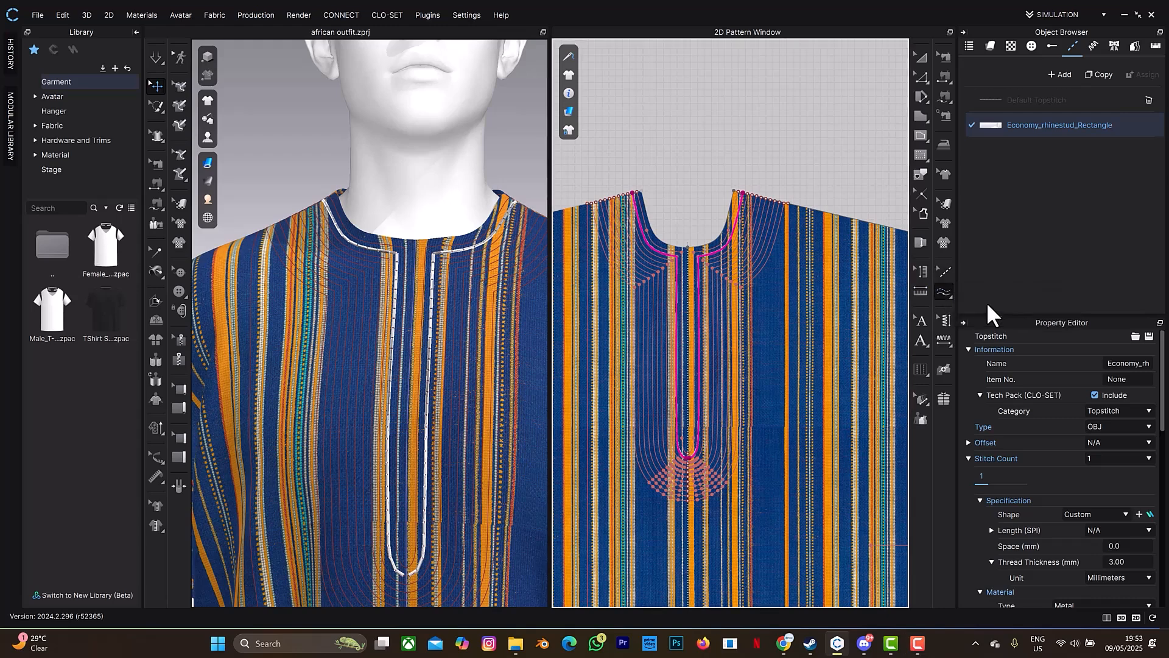
click(749, 196)
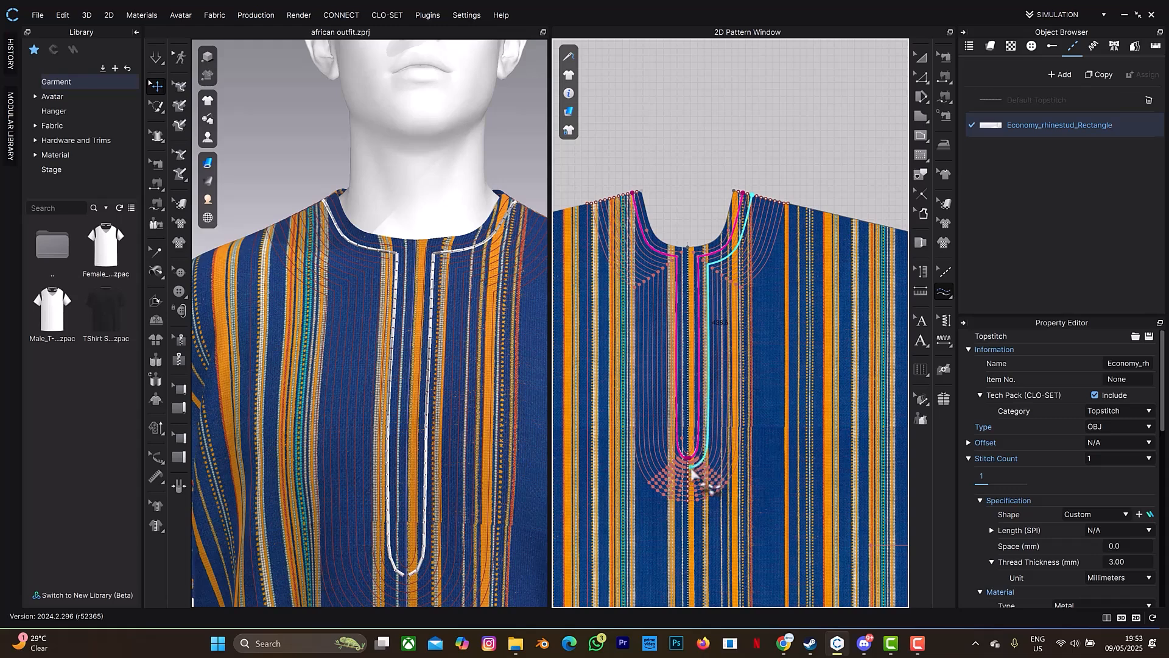
click(763, 243)
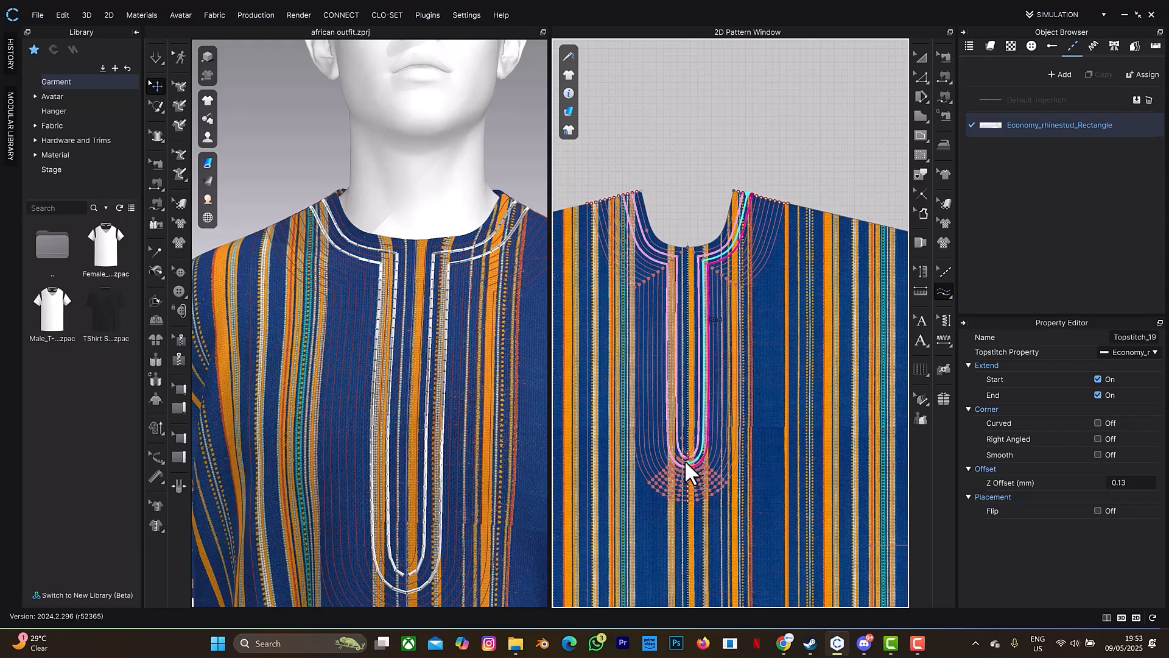
click(732, 228)
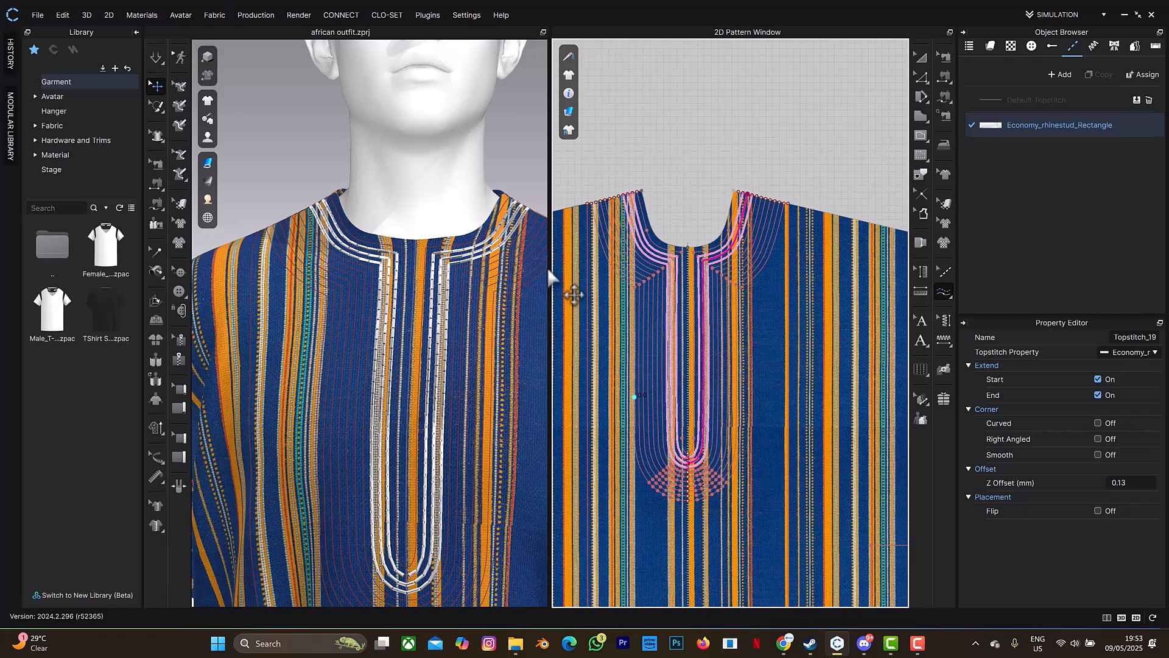
Set the Economy_rhinestud_Rectangle topstitch's base color to the Orange 2 swatch (RGB 199, 152, 10) and apply it.
click(1066, 127)
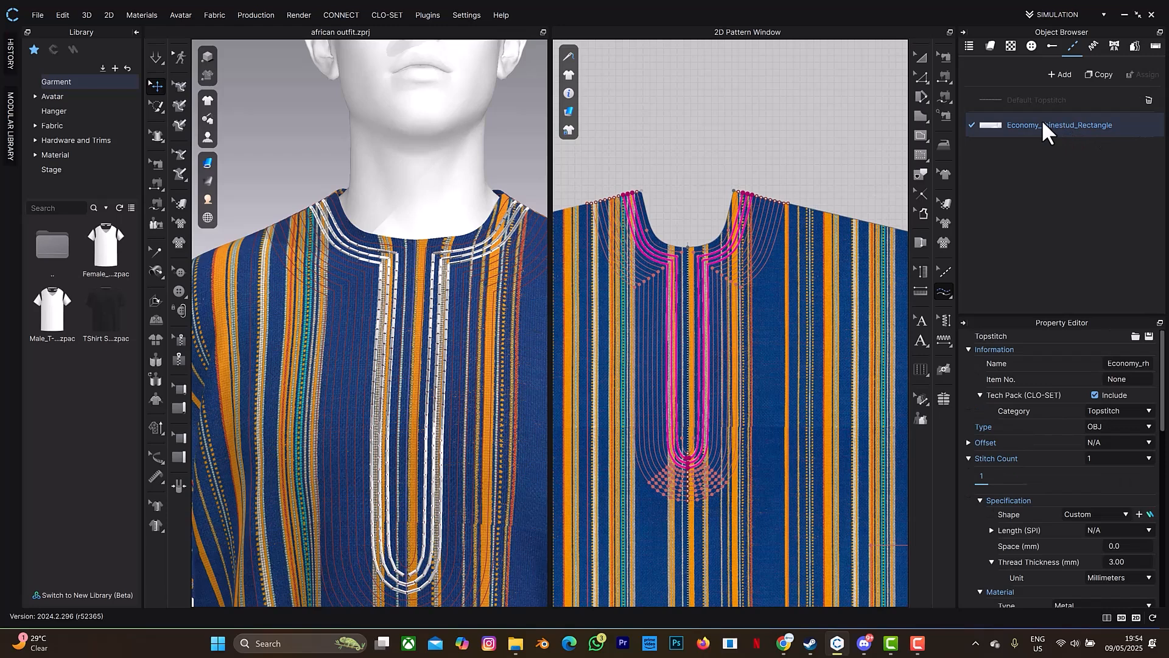
scroll(1066, 466, down, 3)
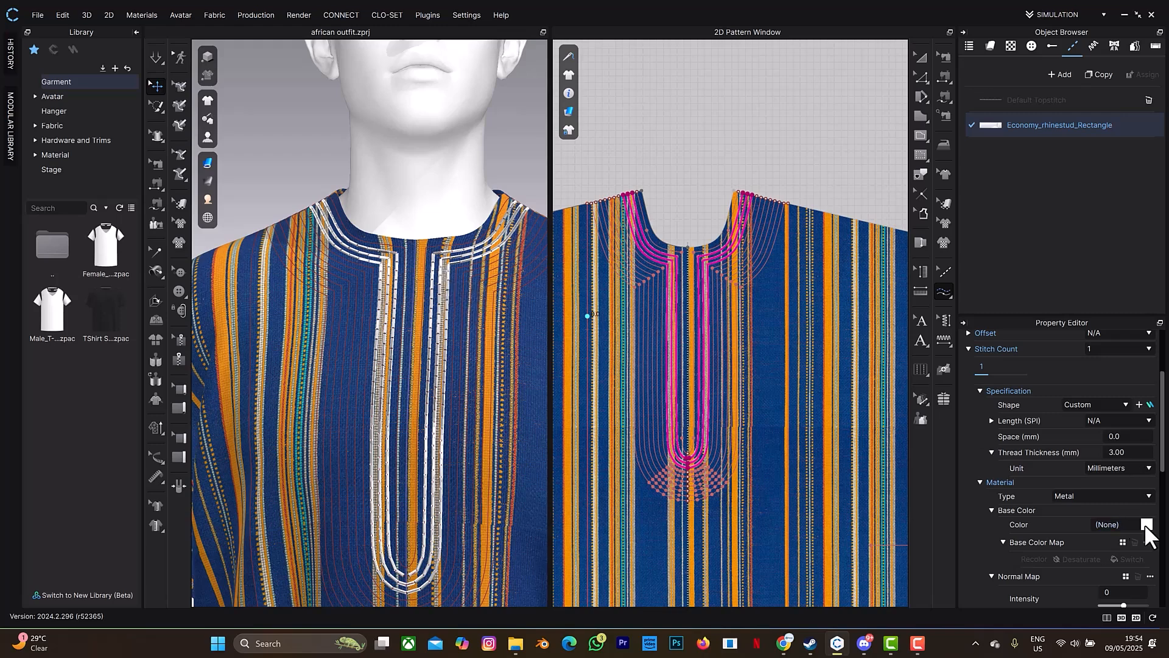
click(1147, 525)
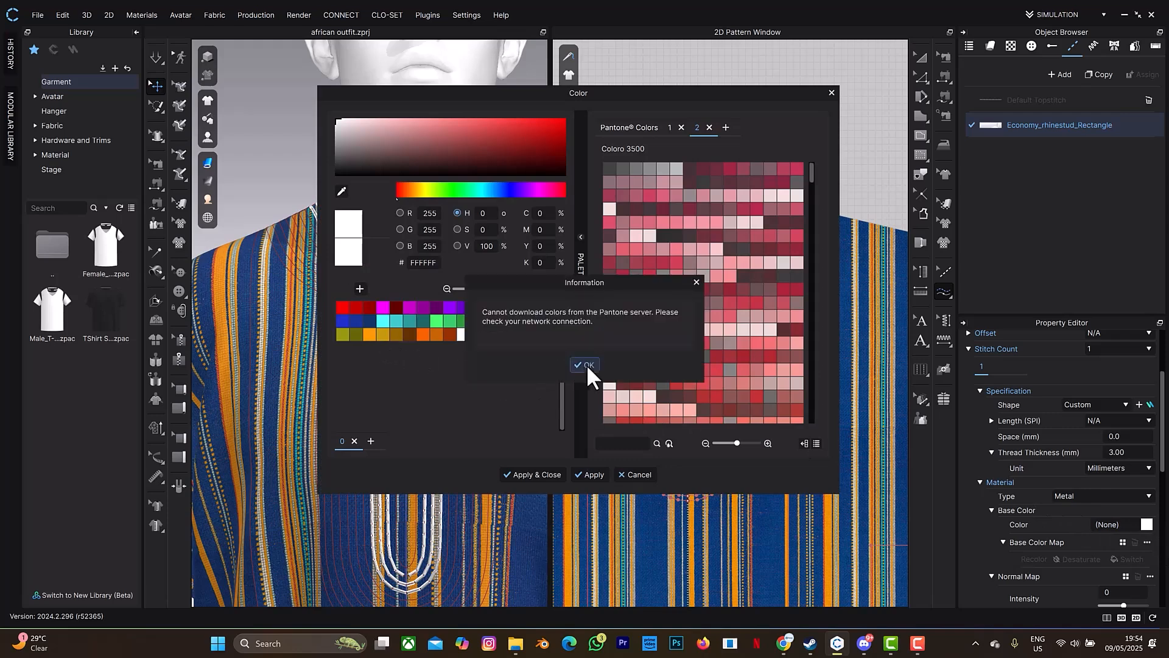
click(587, 364)
click(370, 334)
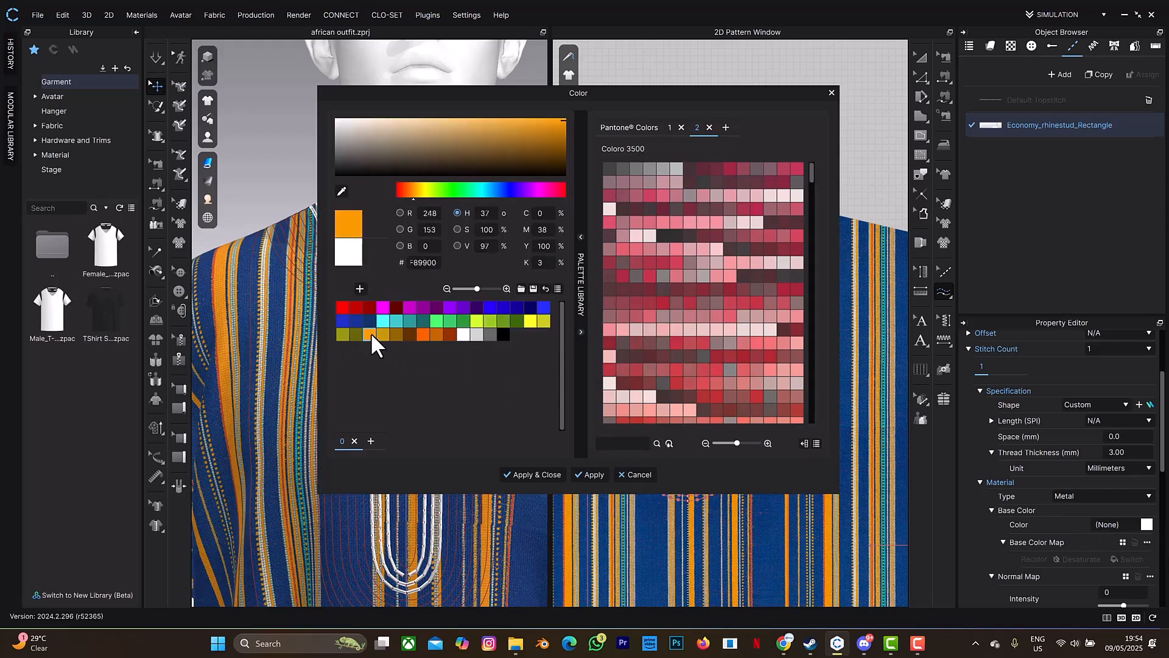
drag(524, 96, 722, 116)
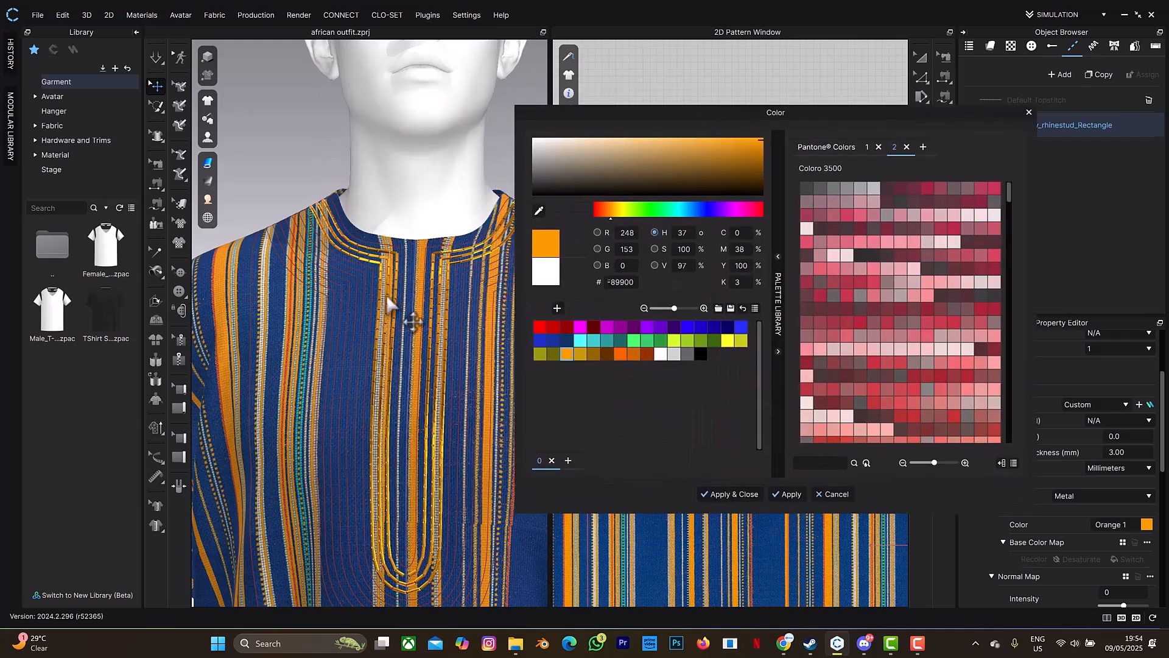
click(582, 353)
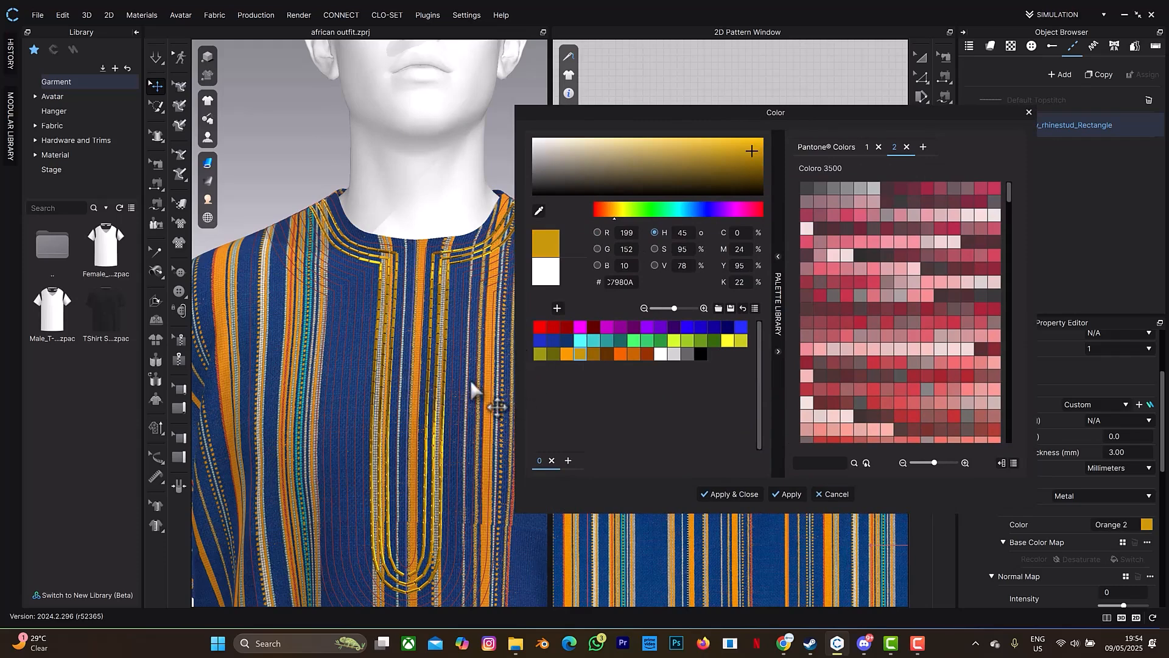
click(730, 494)
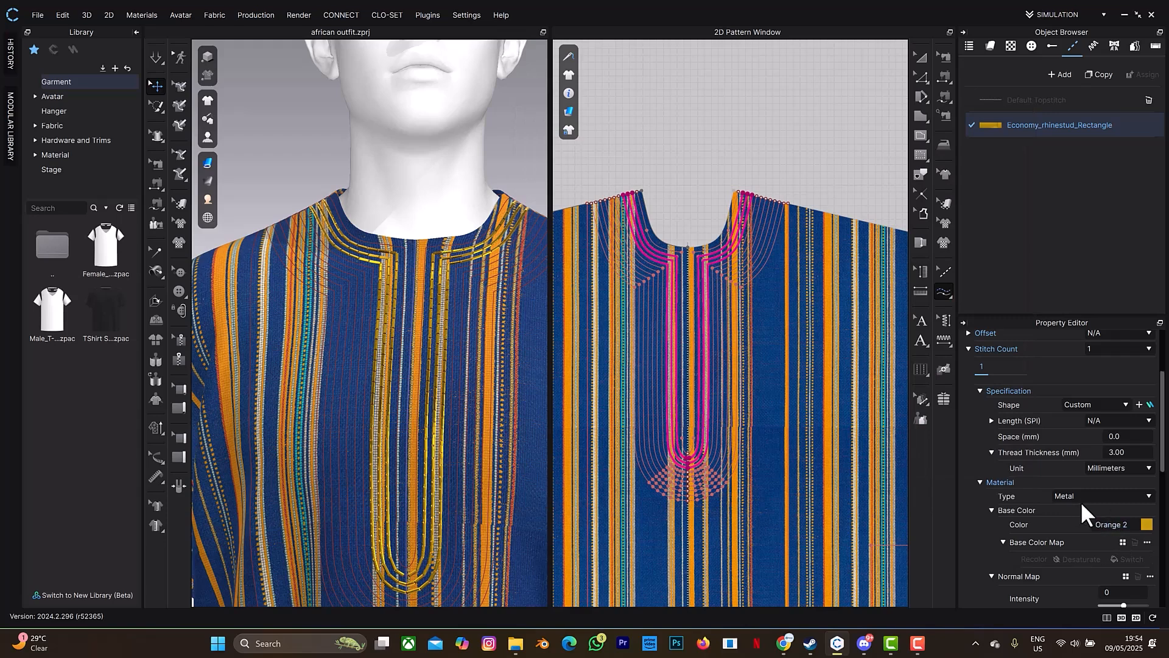